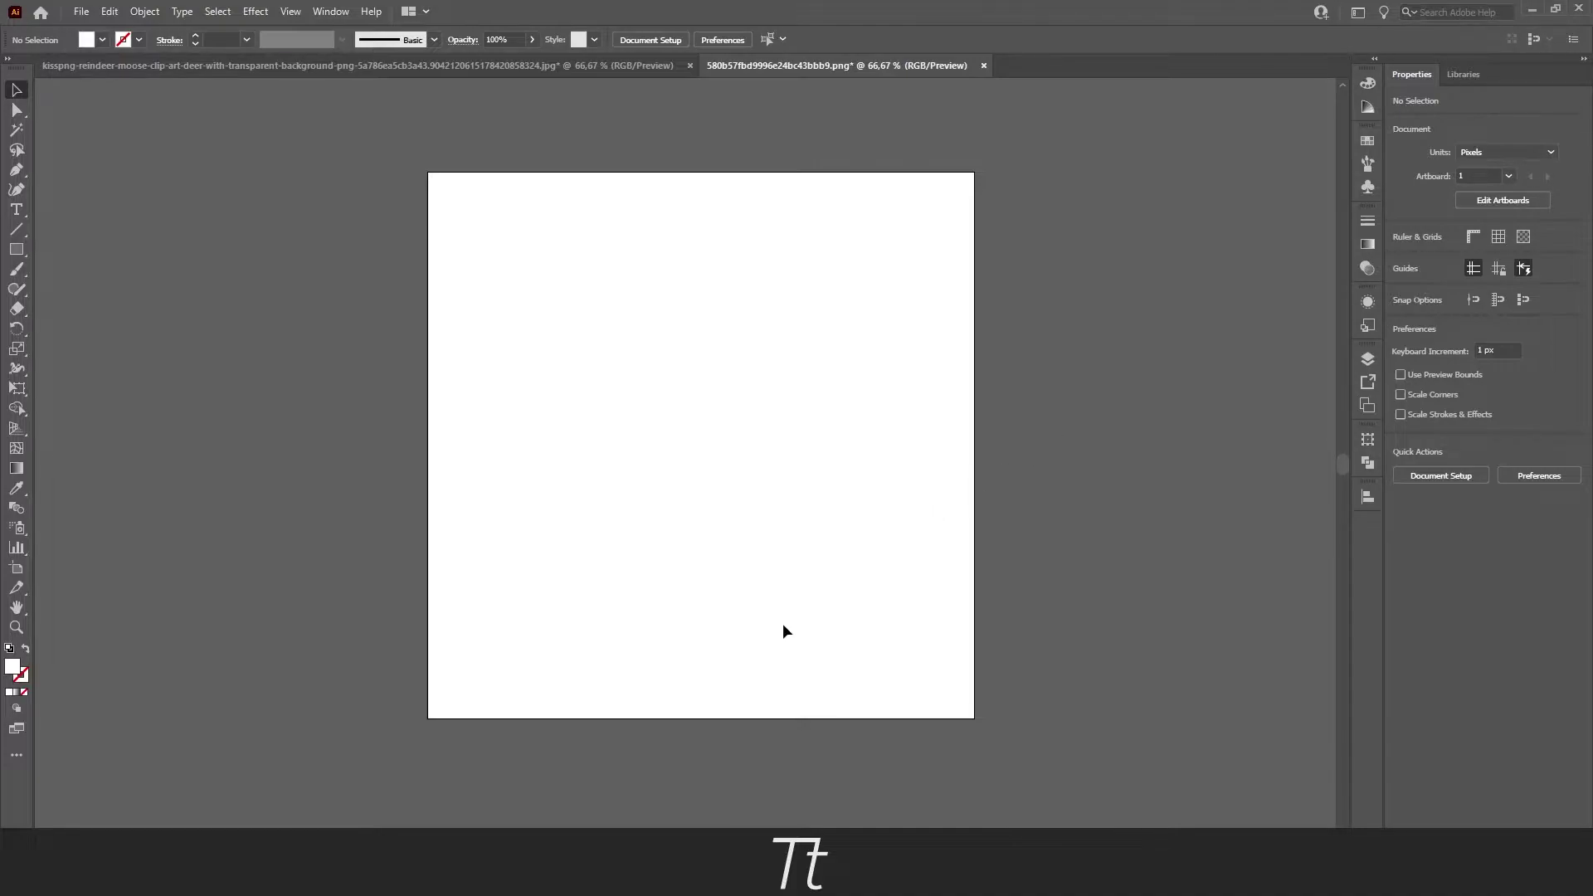
Preview the deer photo from its folder, then create a blank 800 × 800 px document, Untitled-1
{"action": "key", "text": "alt+Tab"}
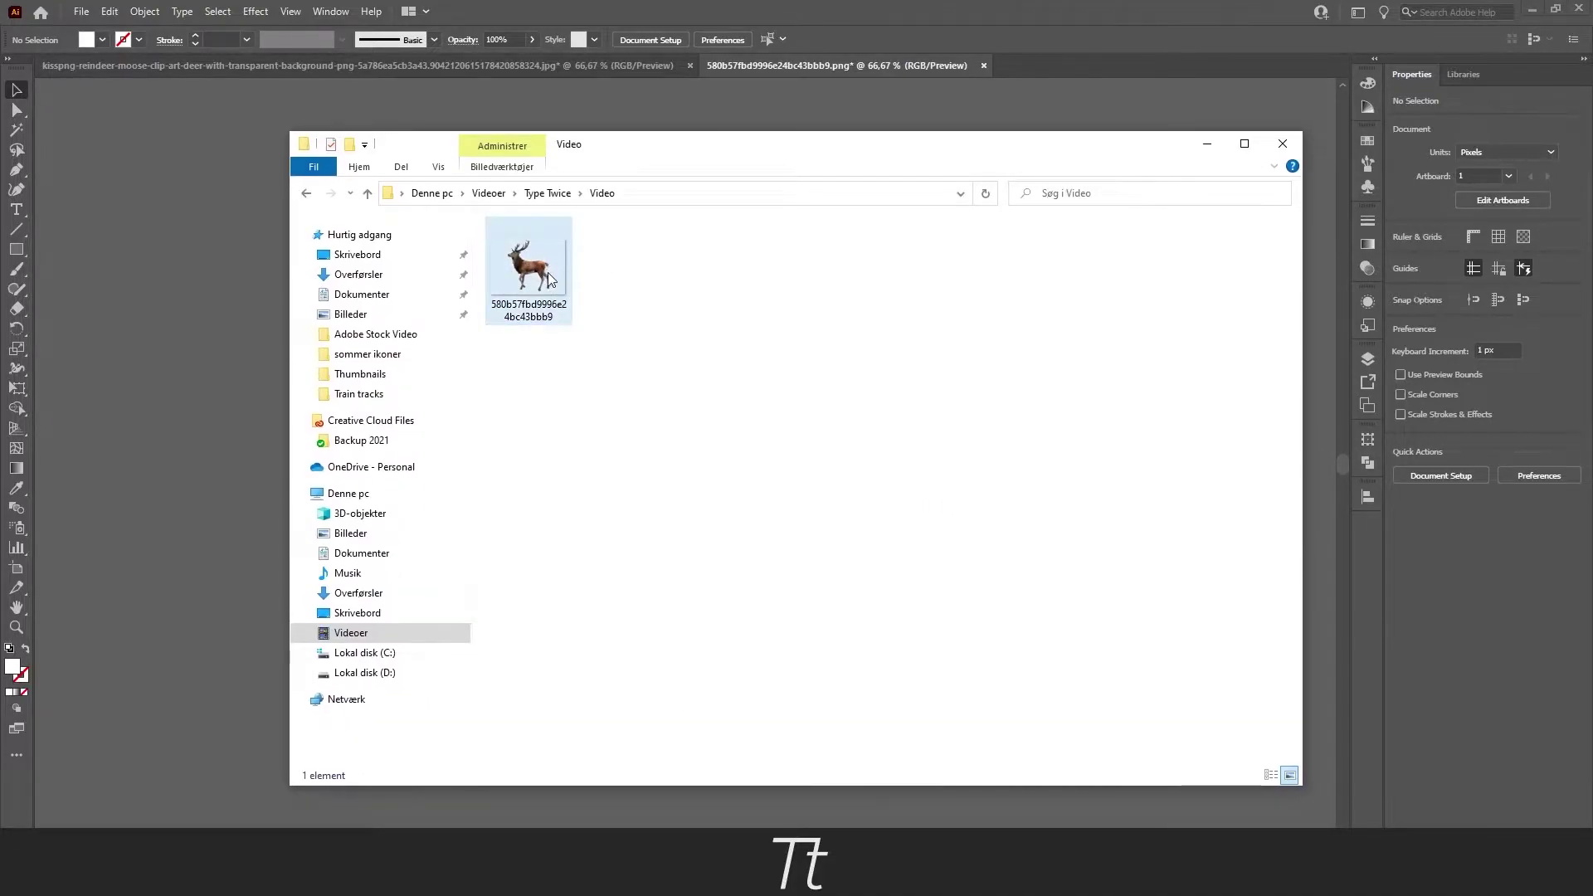
{"action": "double_click", "coordinate": [559, 268]}
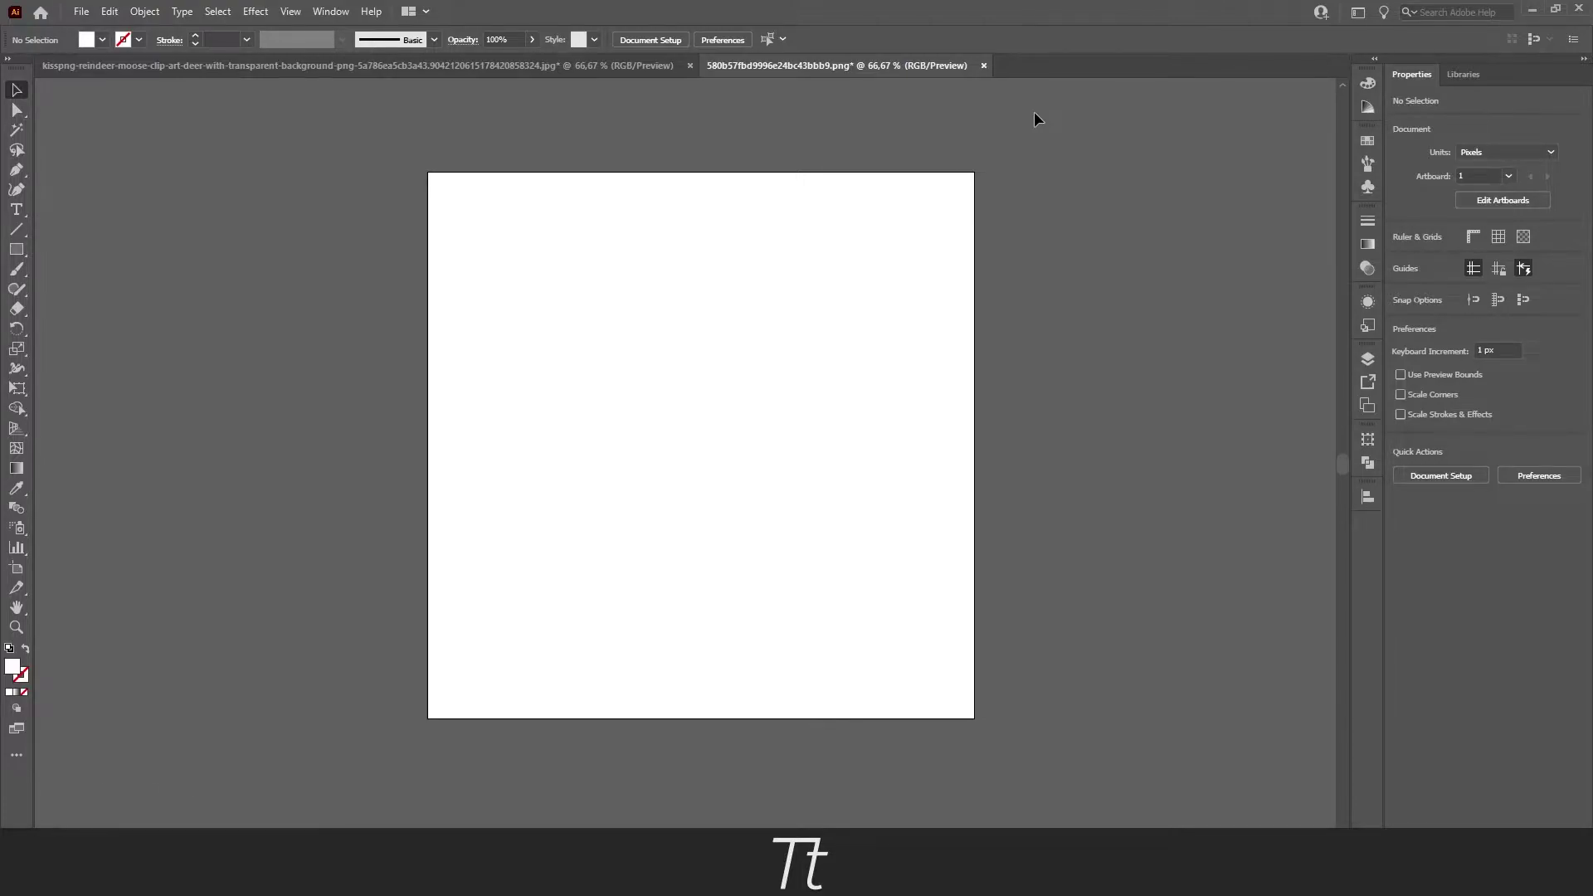
{"action": "key", "text": "ctrl+n"}
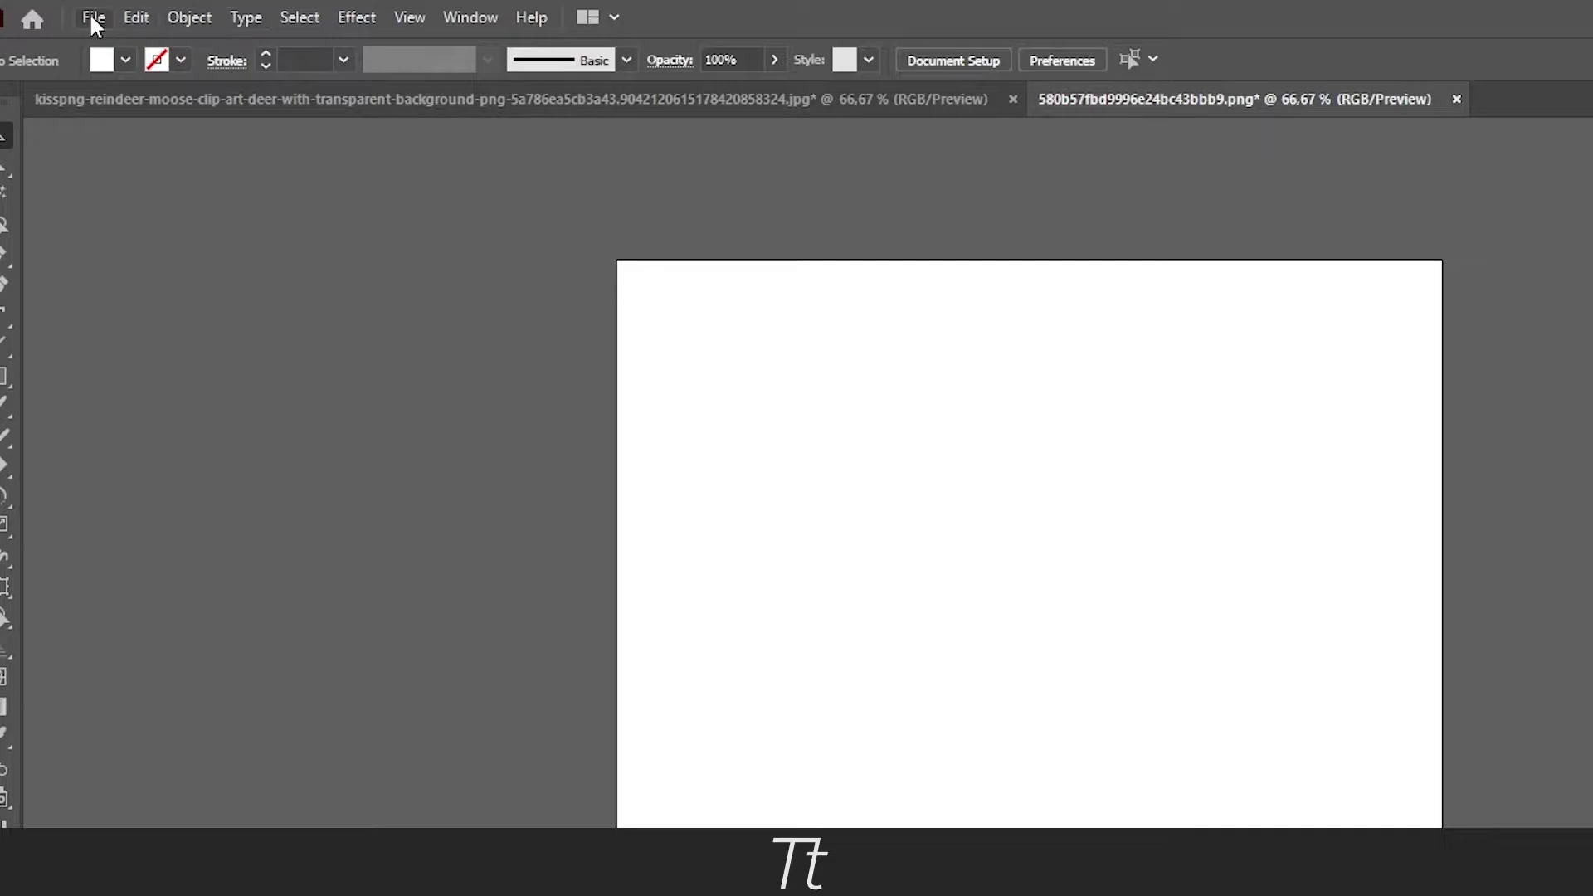
{"action": "left_click", "coordinate": [92, 17]}
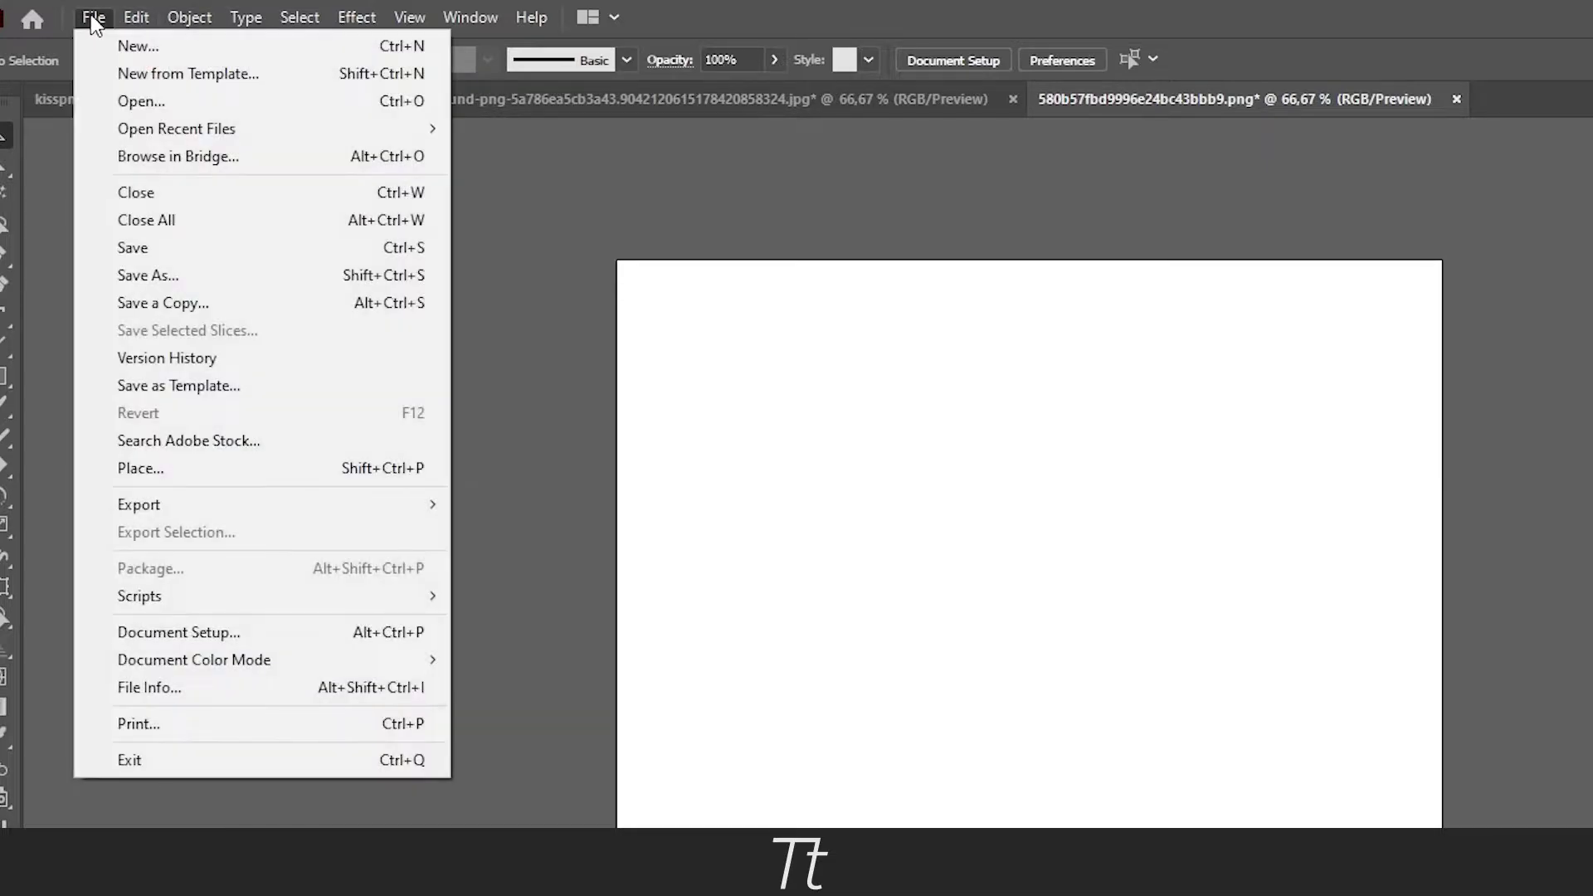
{"action": "left_click", "coordinate": [327, 44]}
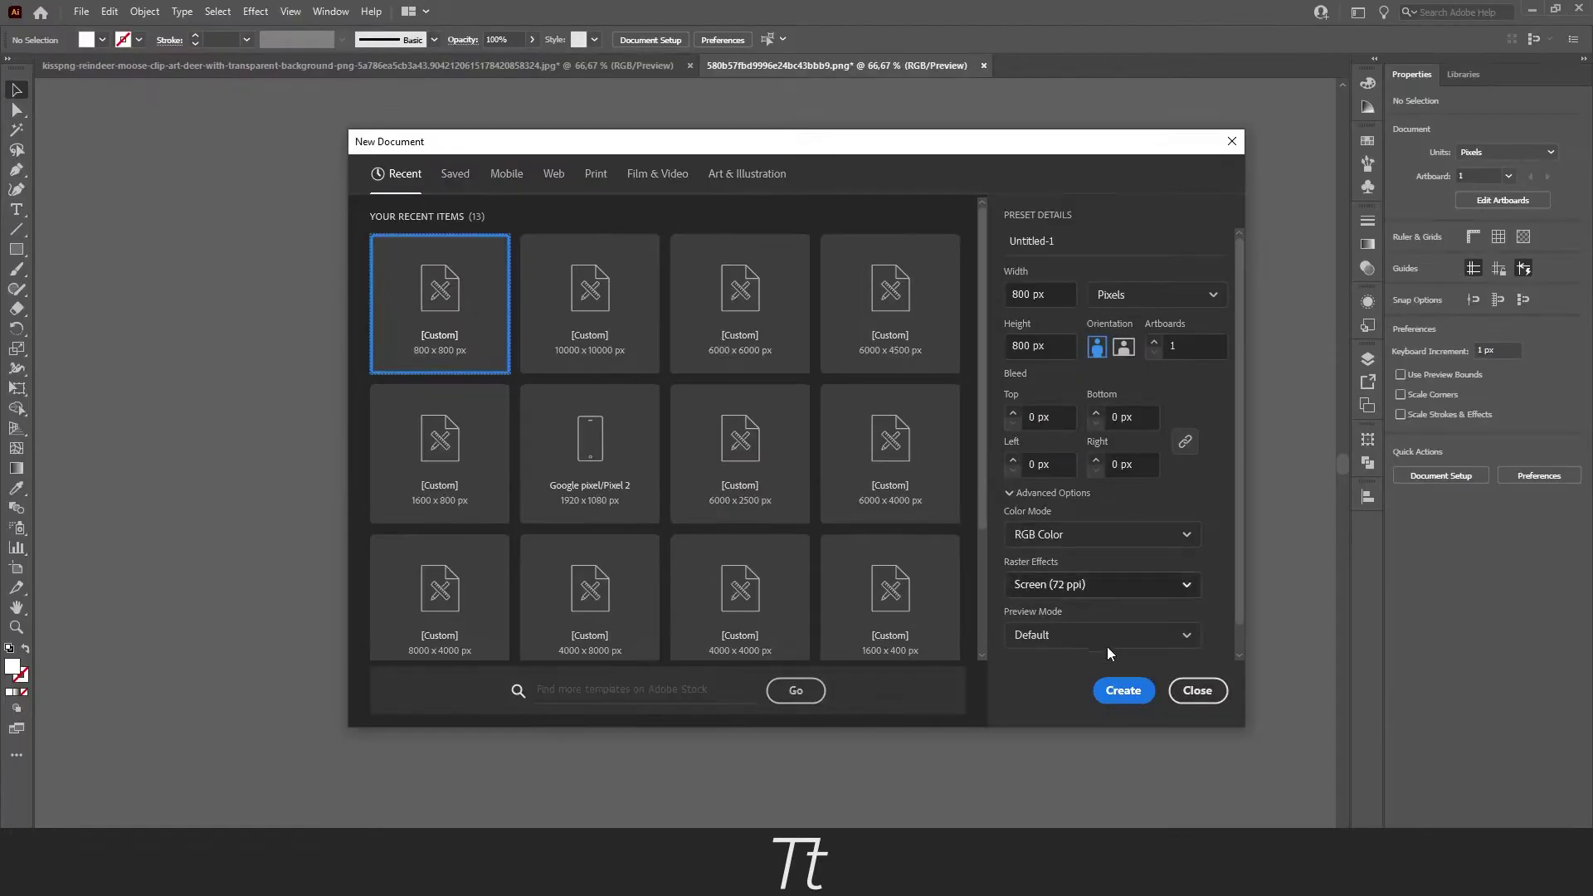
{"action": "left_click", "coordinate": [1125, 692]}
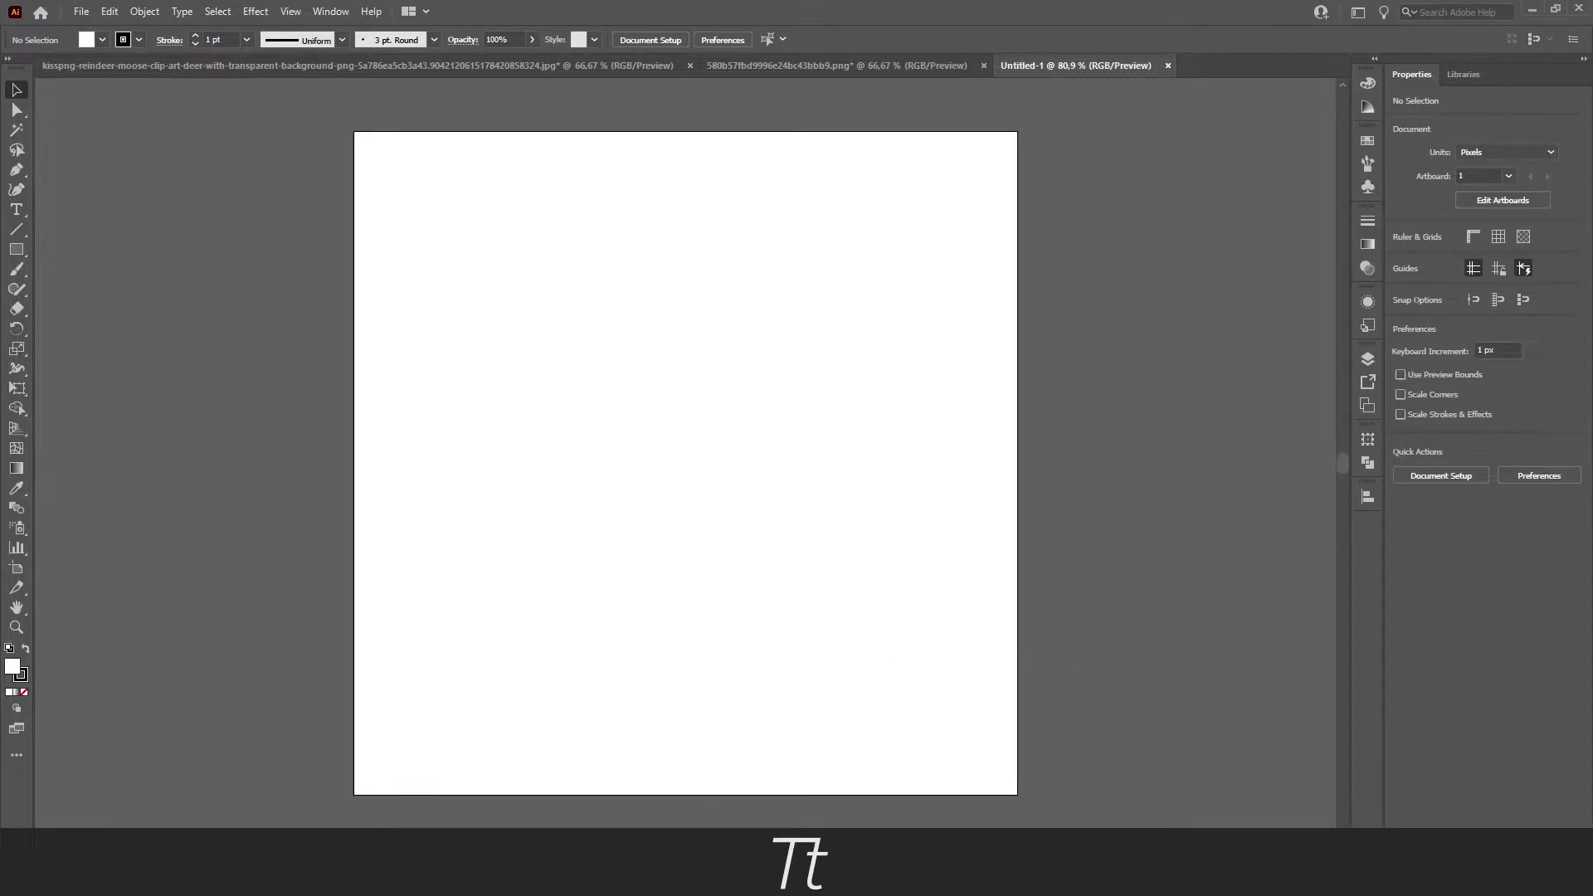
Place the deer PNG from File Explorer onto the new artboard
{"action": "key", "text": "alt+Tab"}
{"action": "left_click_drag", "start_coordinate": [571, 322], "coordinate": [713, 383]}
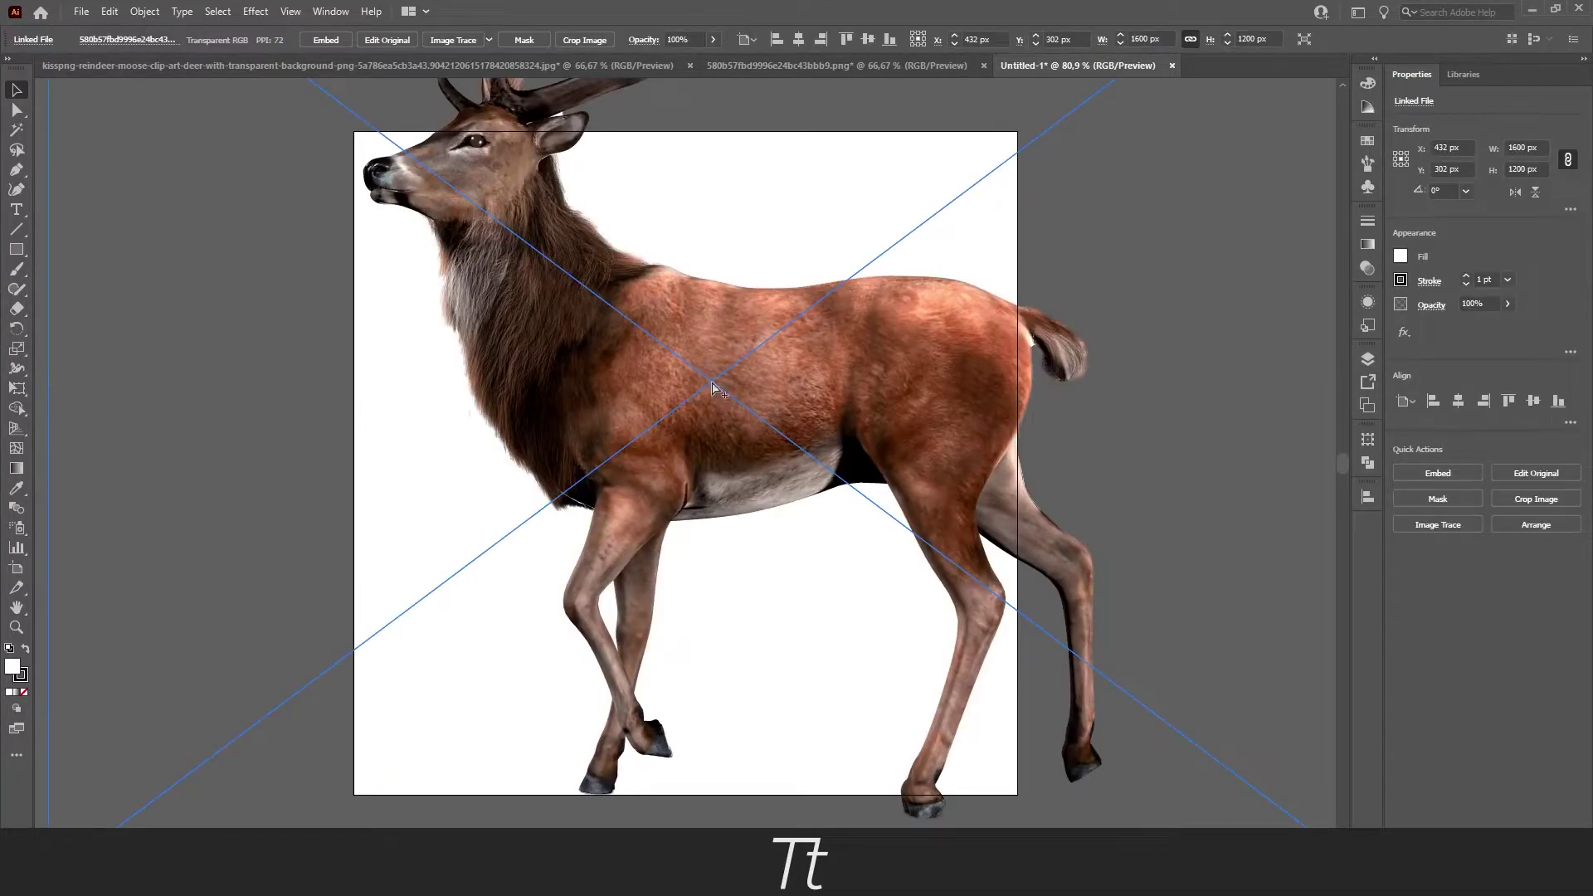
{"action": "scroll", "coordinate": [711, 378], "scroll_direction": "down", "scroll_amount": 2}
{"action": "left_click_drag", "start_coordinate": [707, 266], "coordinate": [726, 325]}
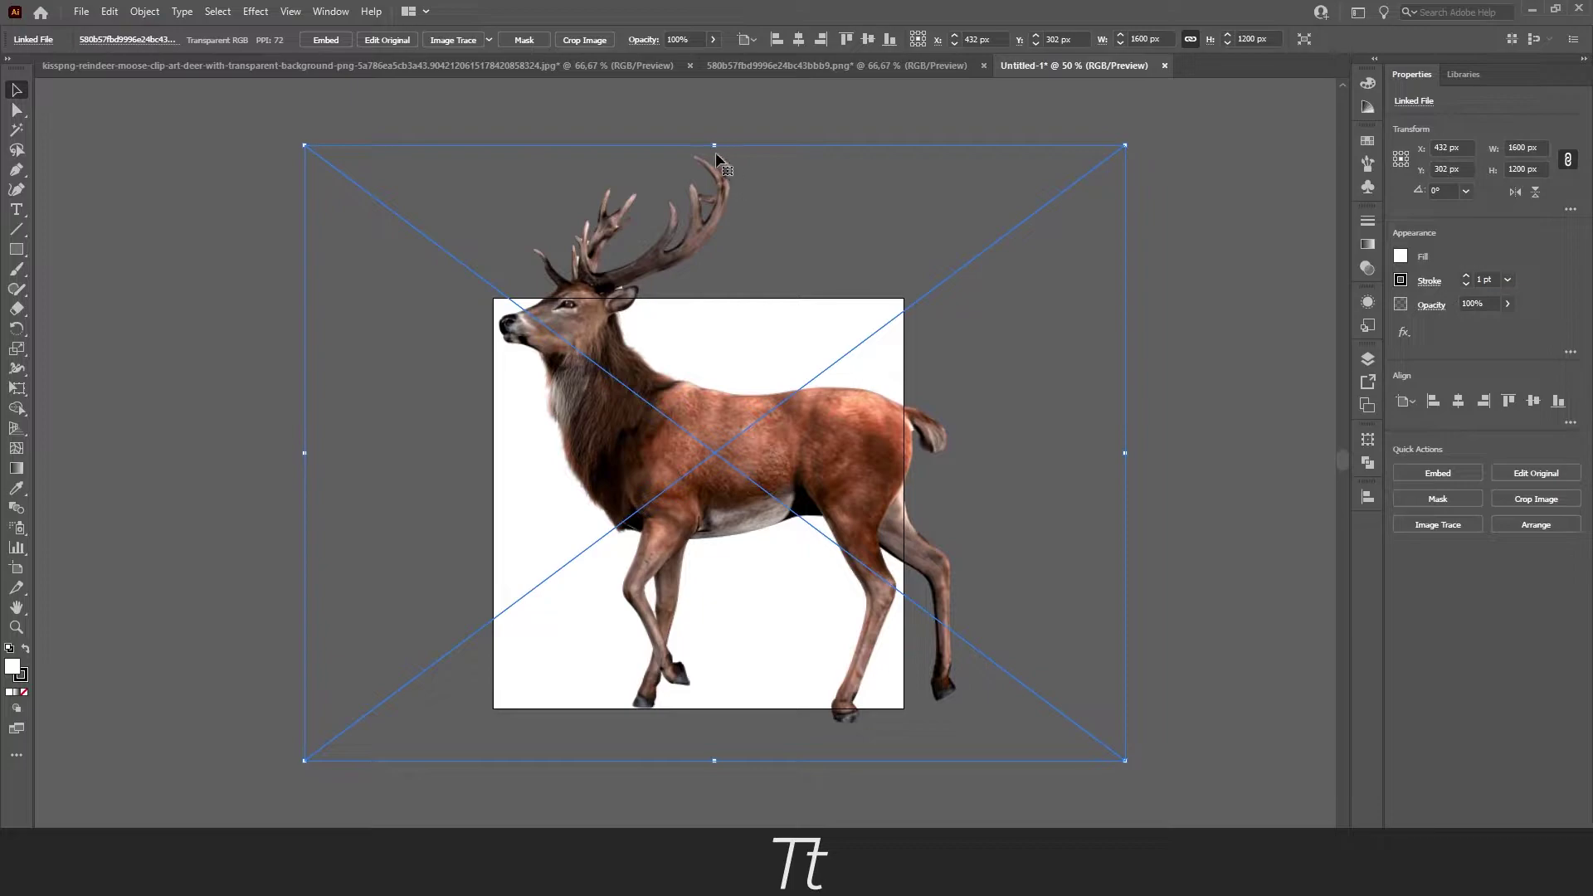
Shrink the deer photo to about 845 × 634 px and centre it on the artboard
{"action": "left_click_drag", "start_coordinate": [715, 147], "coordinate": [705, 167]}
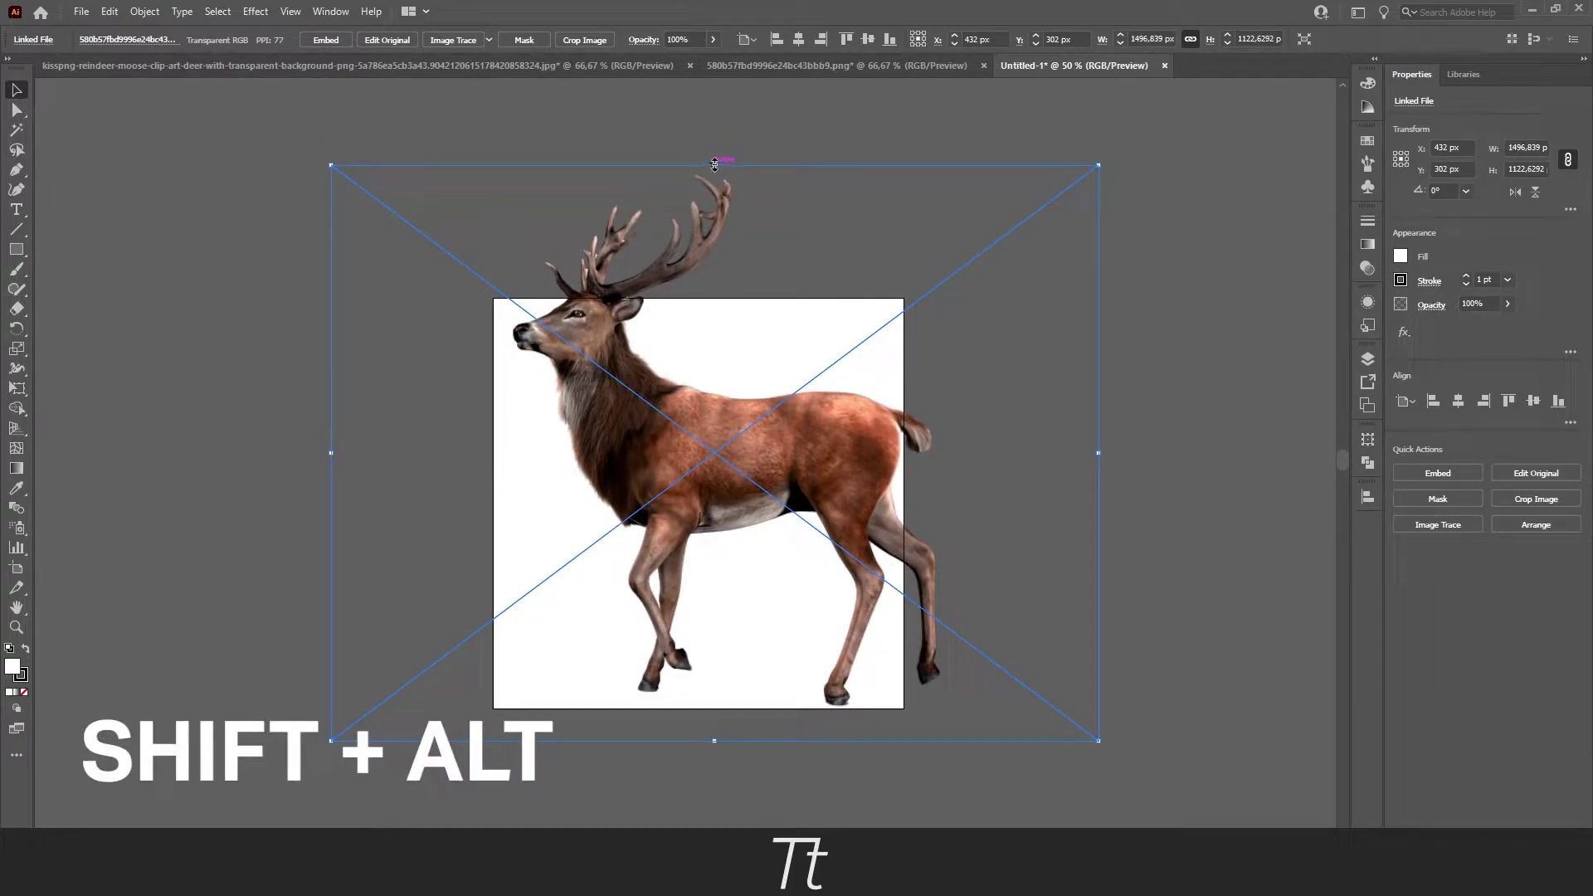
{"action": "left_click_drag", "start_coordinate": [714, 163], "coordinate": [769, 206]}
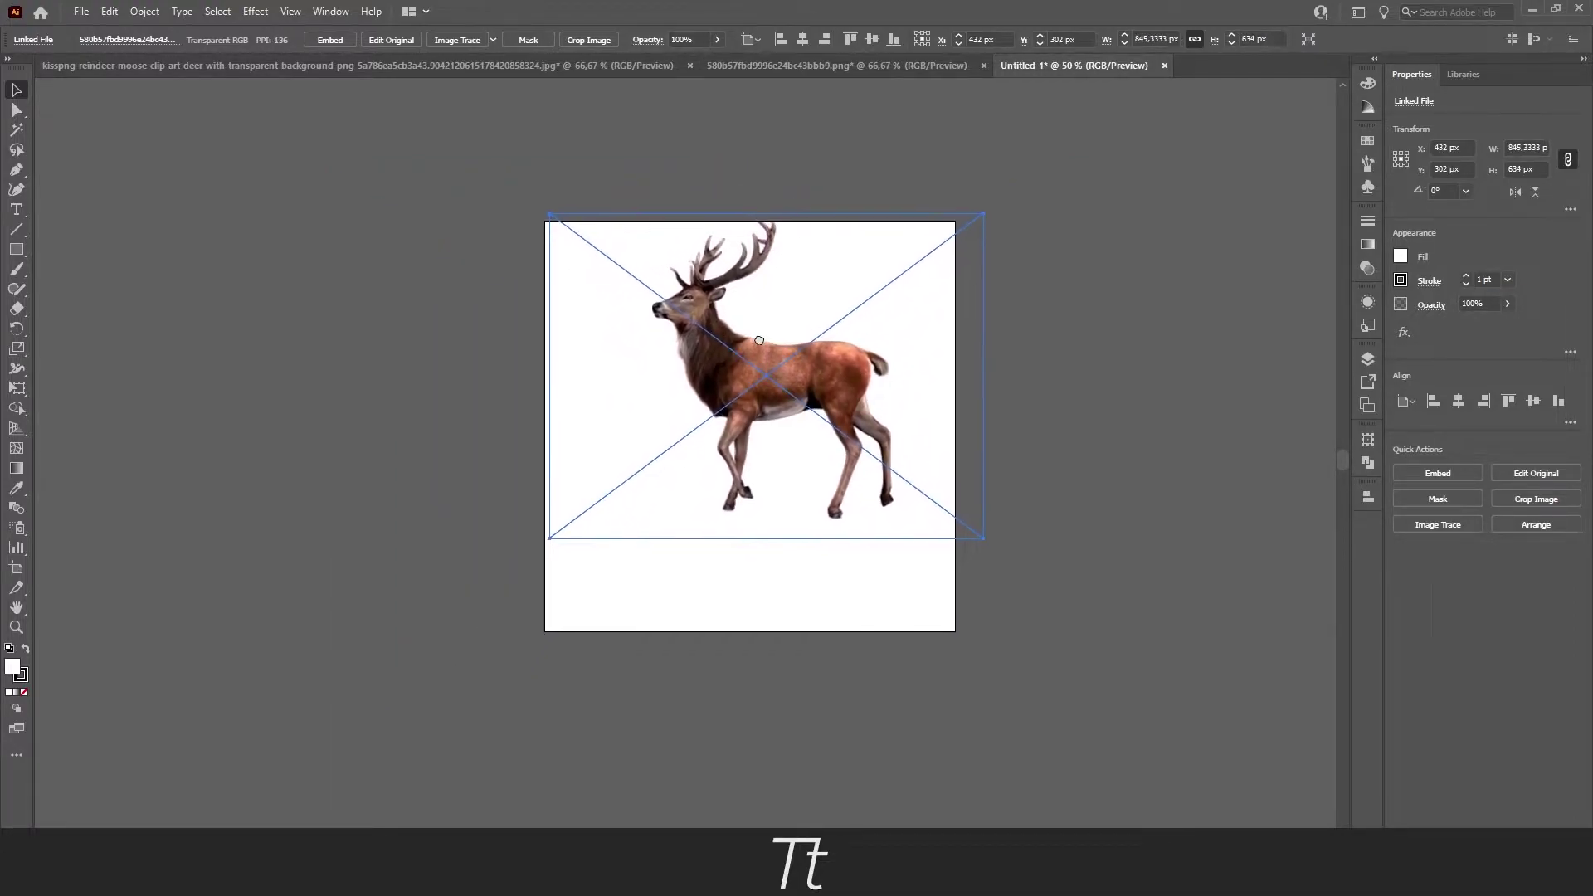
{"action": "left_click_drag", "start_coordinate": [764, 334], "coordinate": [759, 353]}
{"action": "left_click", "coordinate": [872, 39]}
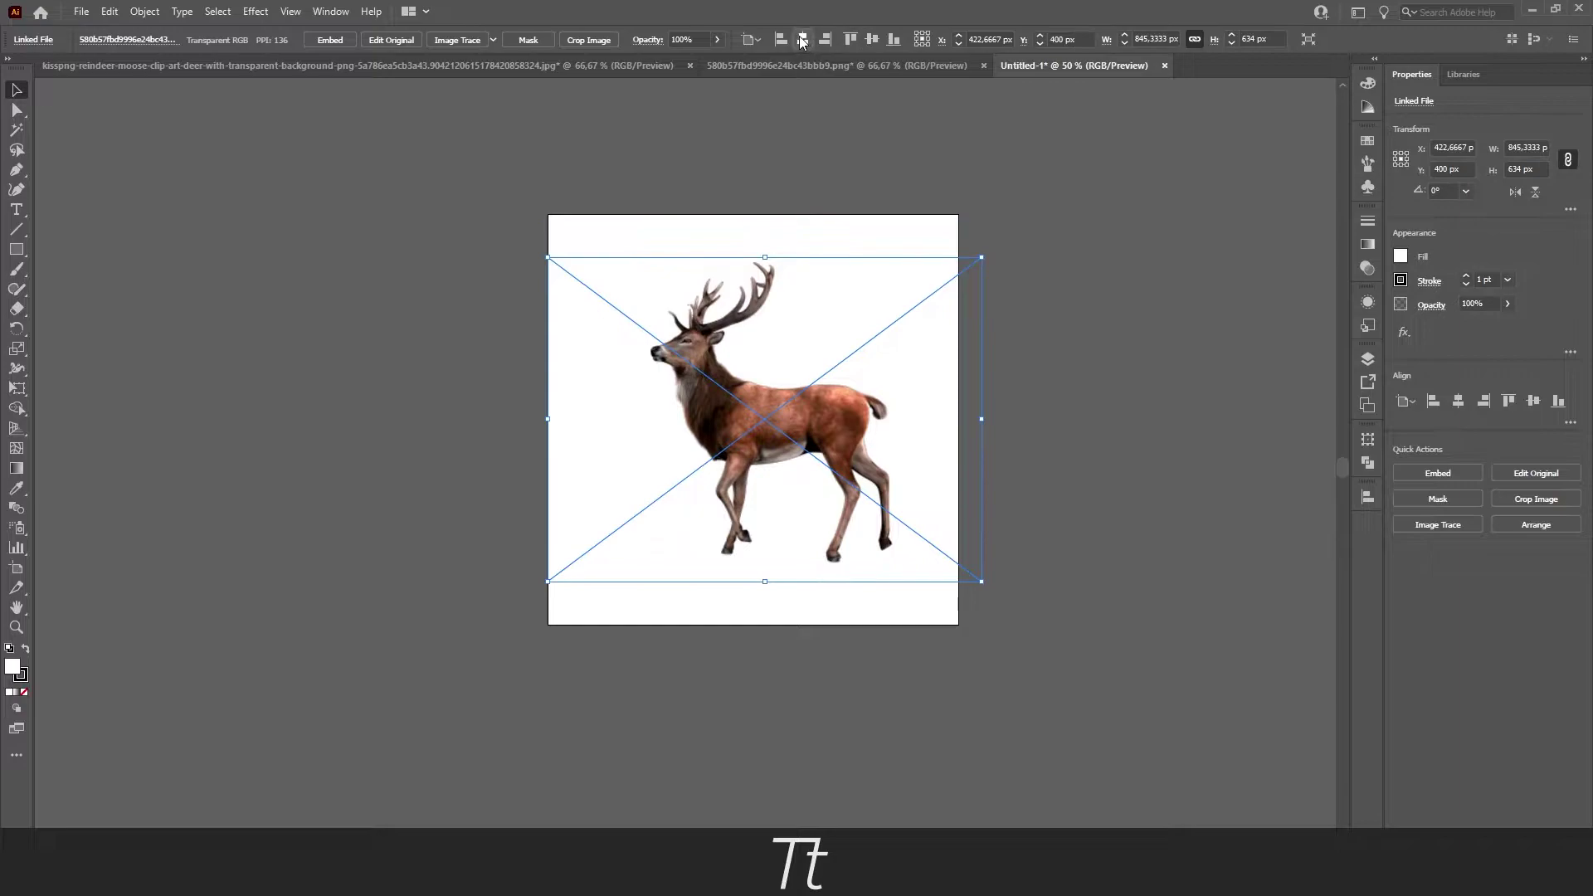
{"action": "left_click", "coordinate": [801, 39]}
{"action": "scroll", "coordinate": [764, 355], "scroll_direction": "up", "scroll_amount": 1}
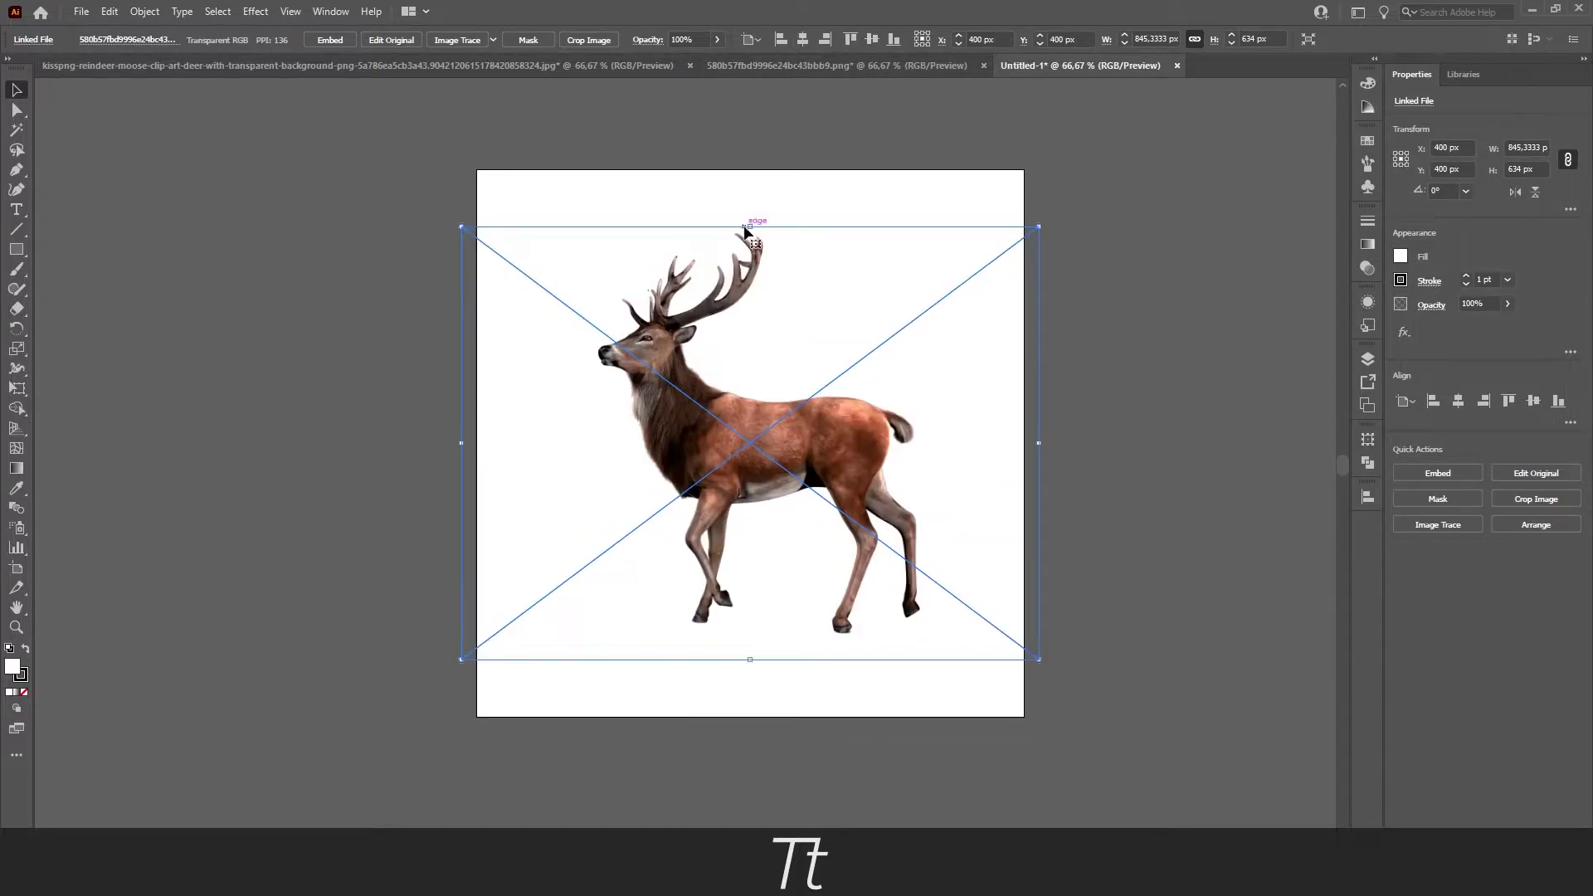
{"action": "left_click", "coordinate": [754, 196]}
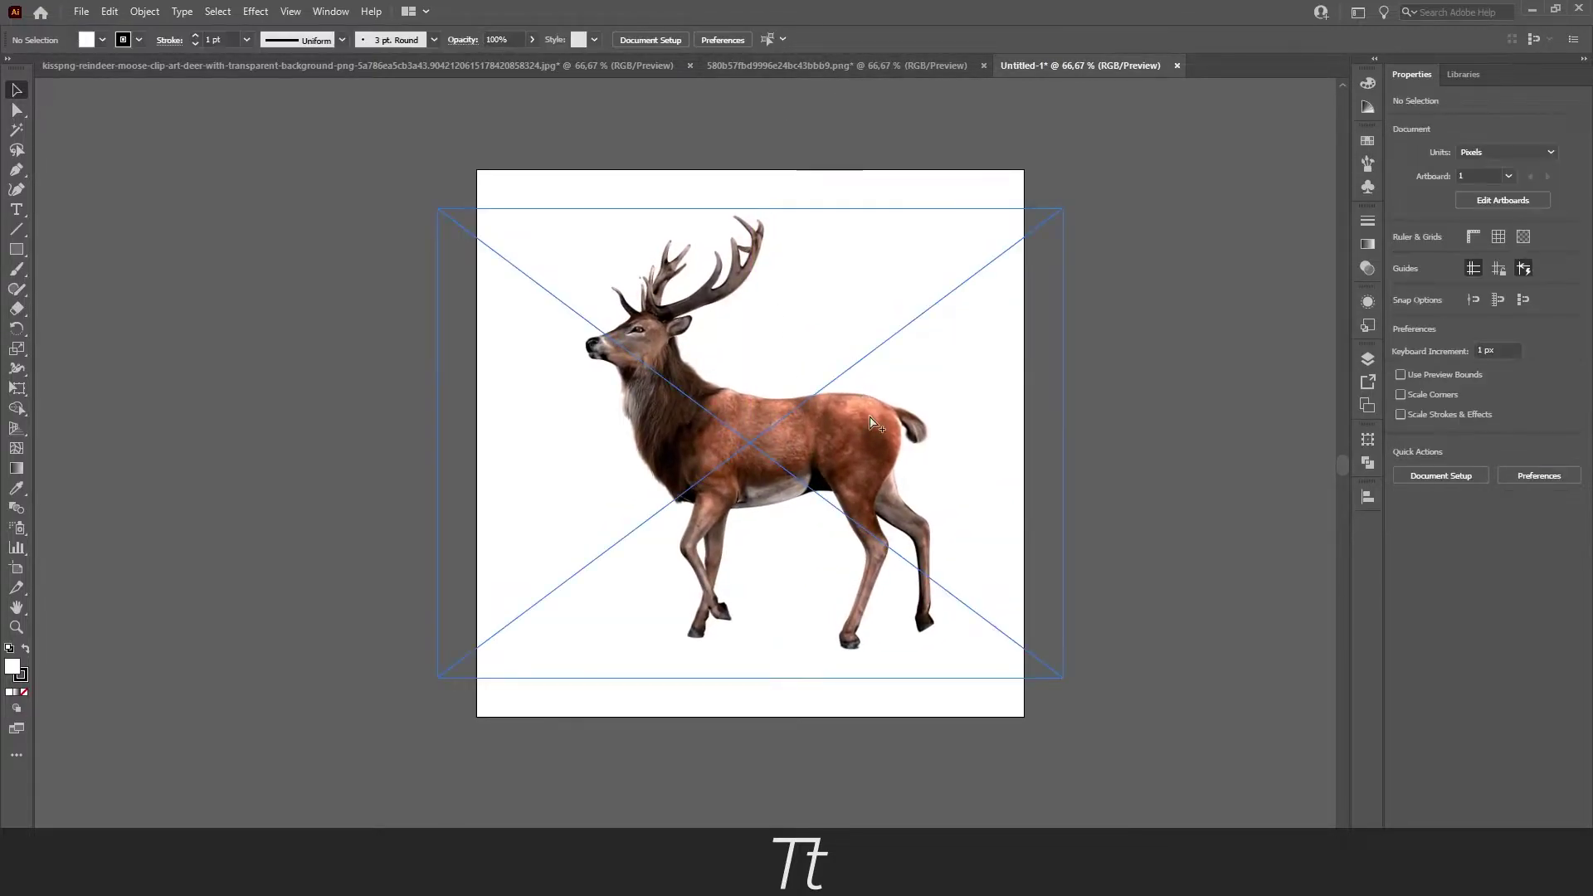
{"action": "scroll", "coordinate": [873, 421], "scroll_direction": "up", "scroll_amount": 1}
{"action": "scroll", "coordinate": [770, 320], "scroll_direction": "left", "scroll_amount": 1}
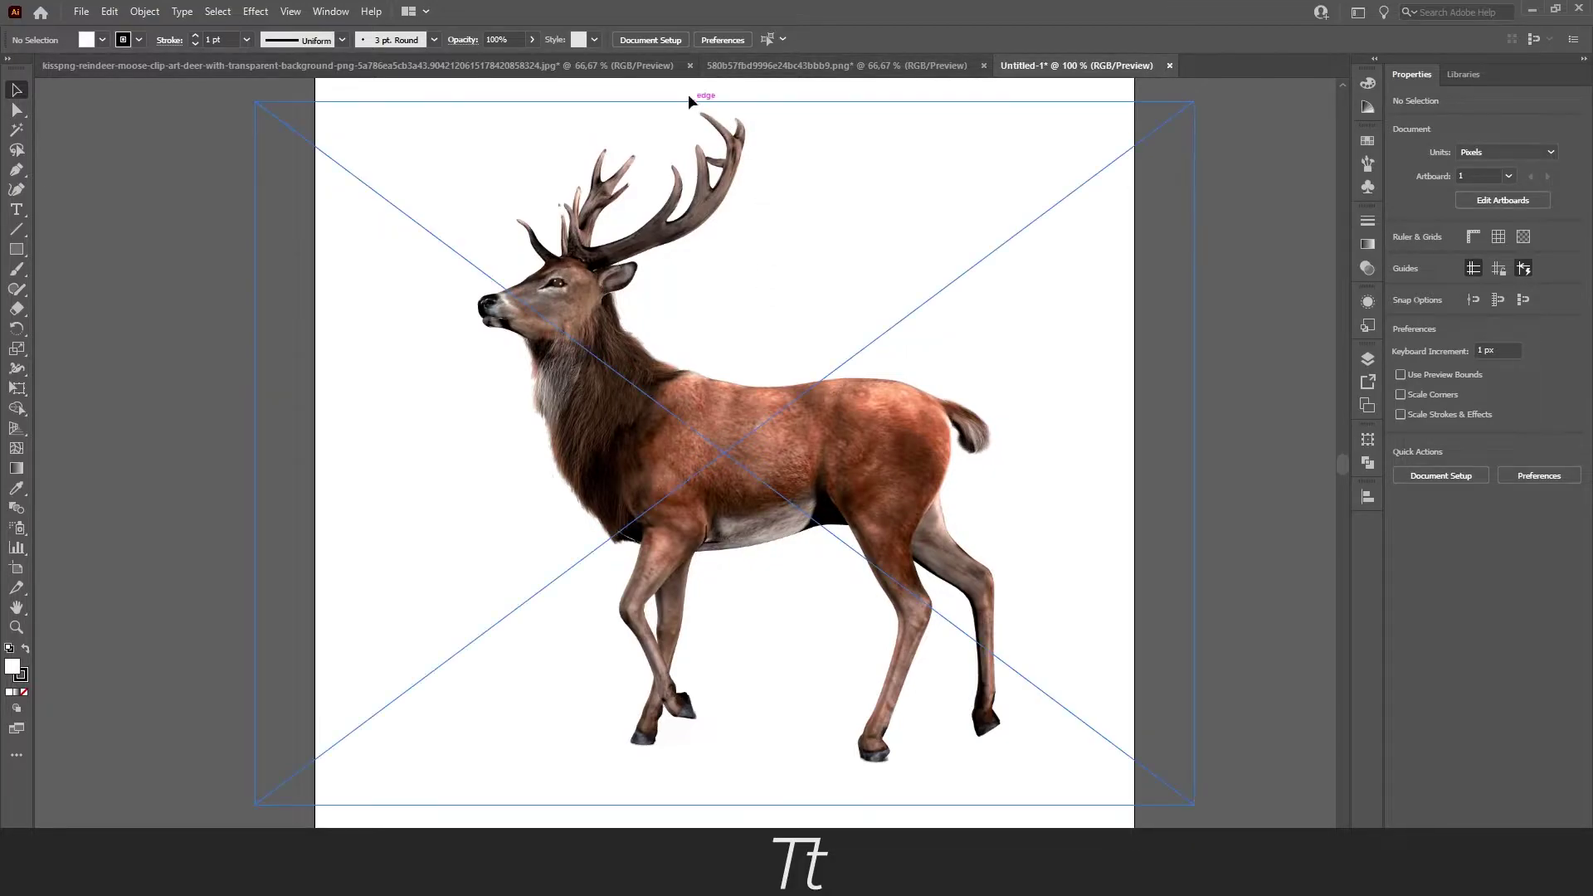
Image-trace the placed deer photo and set the trace preset to 16 Colors
{"action": "left_click", "coordinate": [713, 119]}
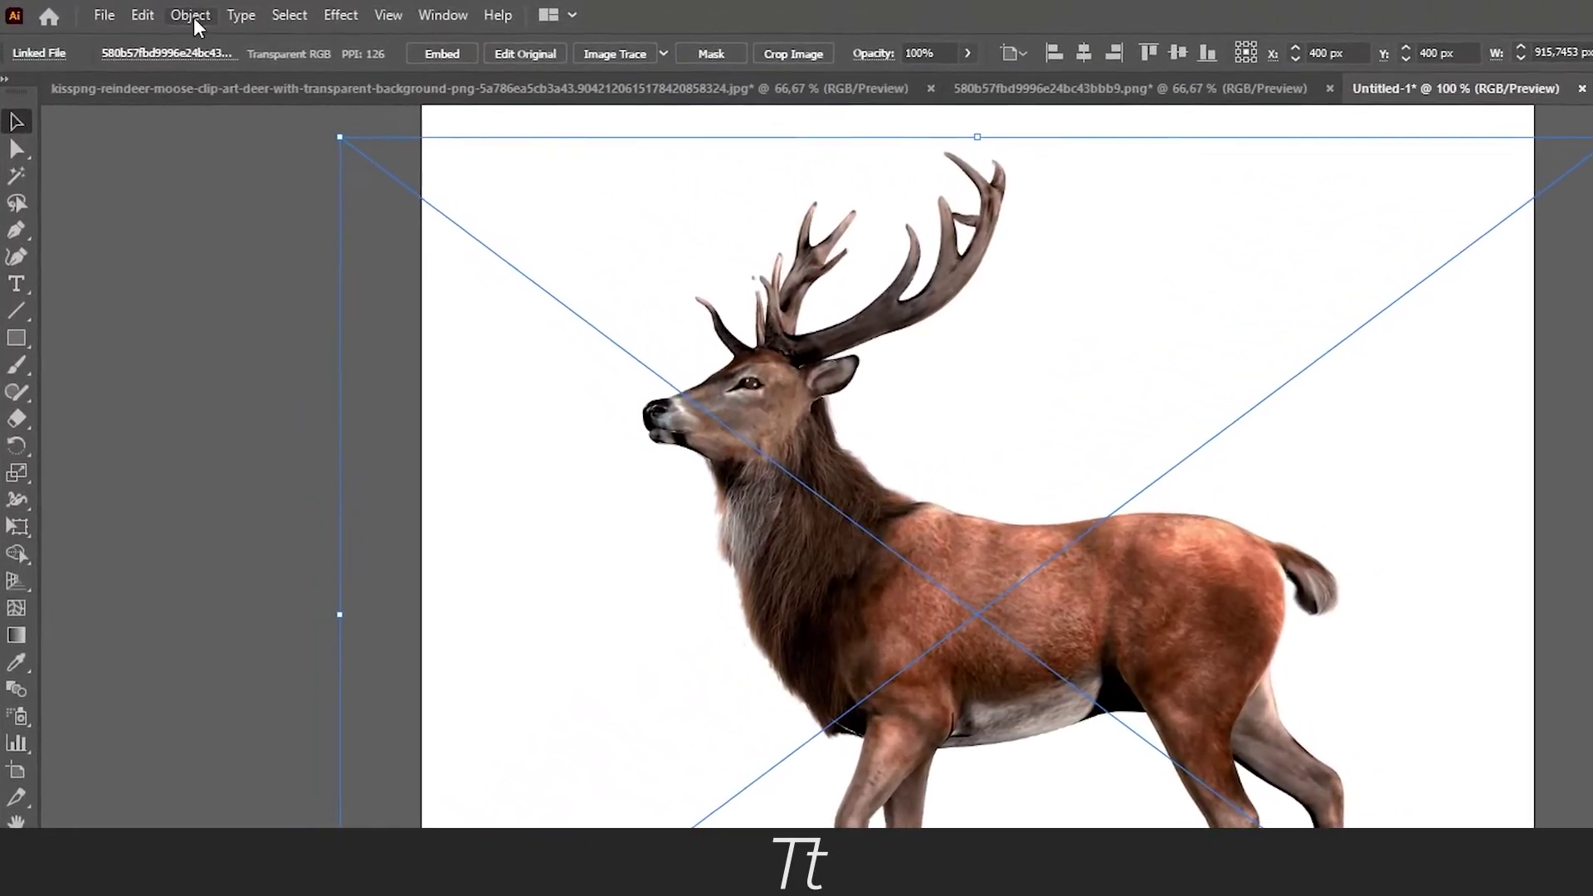
{"action": "left_click", "coordinate": [146, 11]}
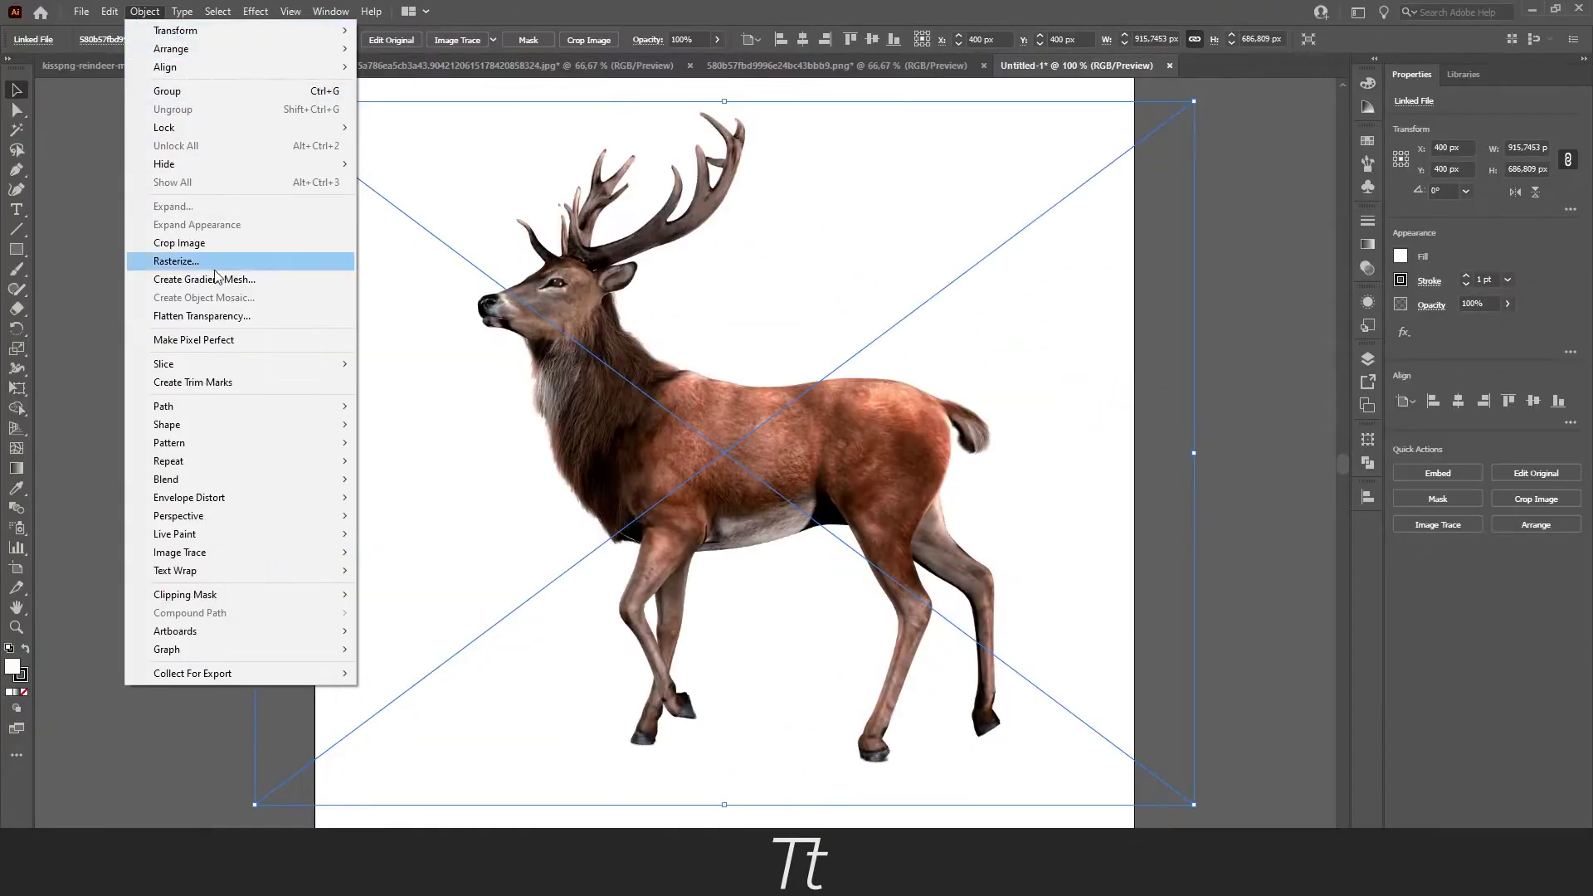
{"action": "mouse_move", "coordinate": [319, 895]}
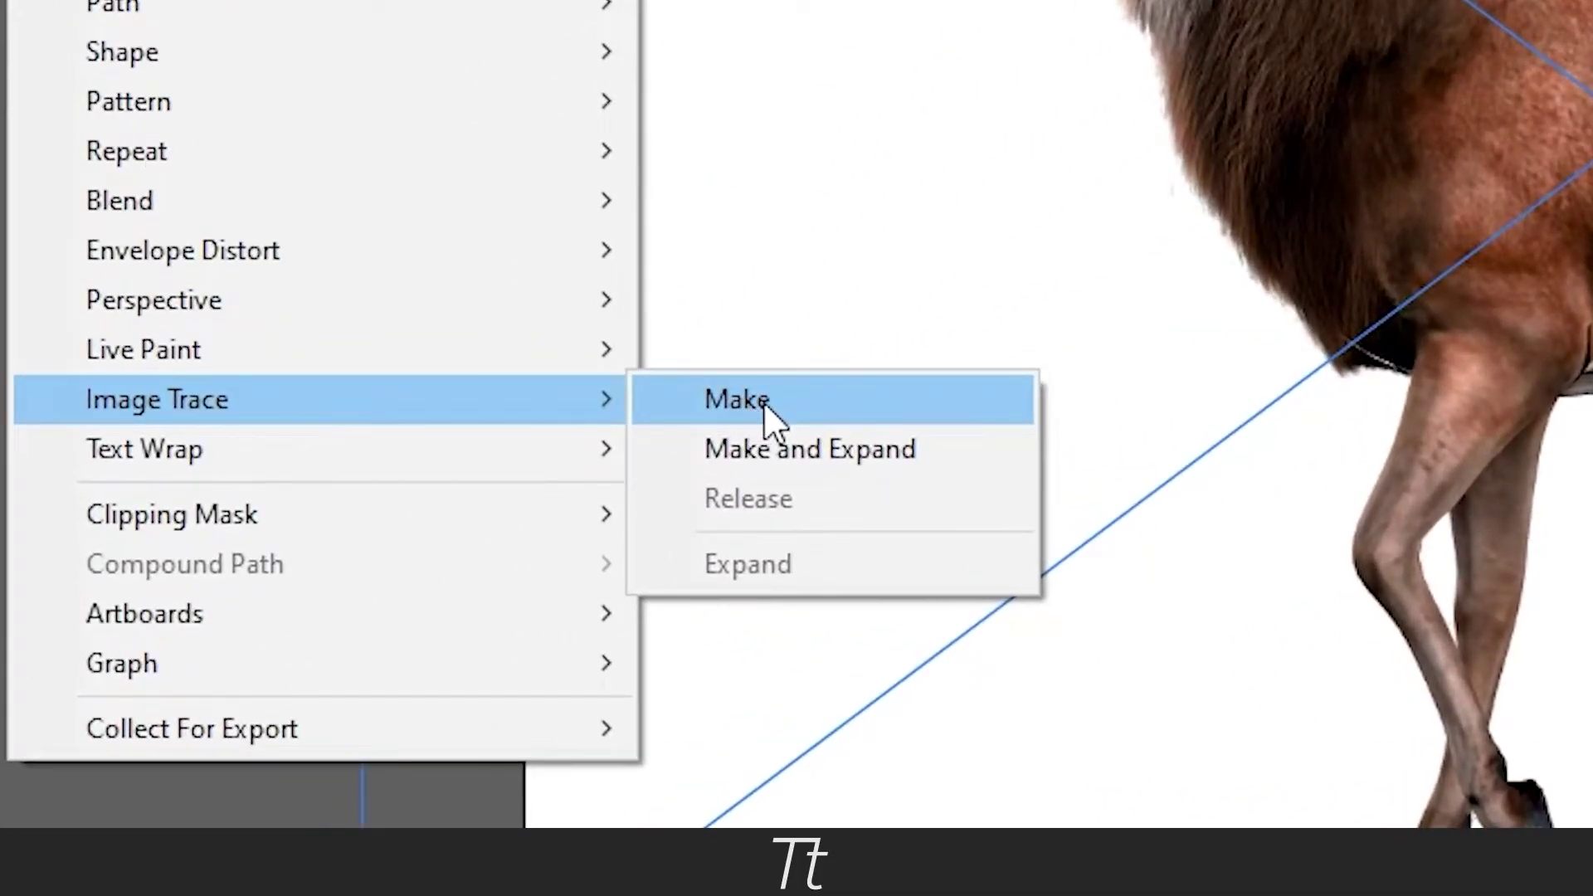
{"action": "left_click", "coordinate": [764, 401]}
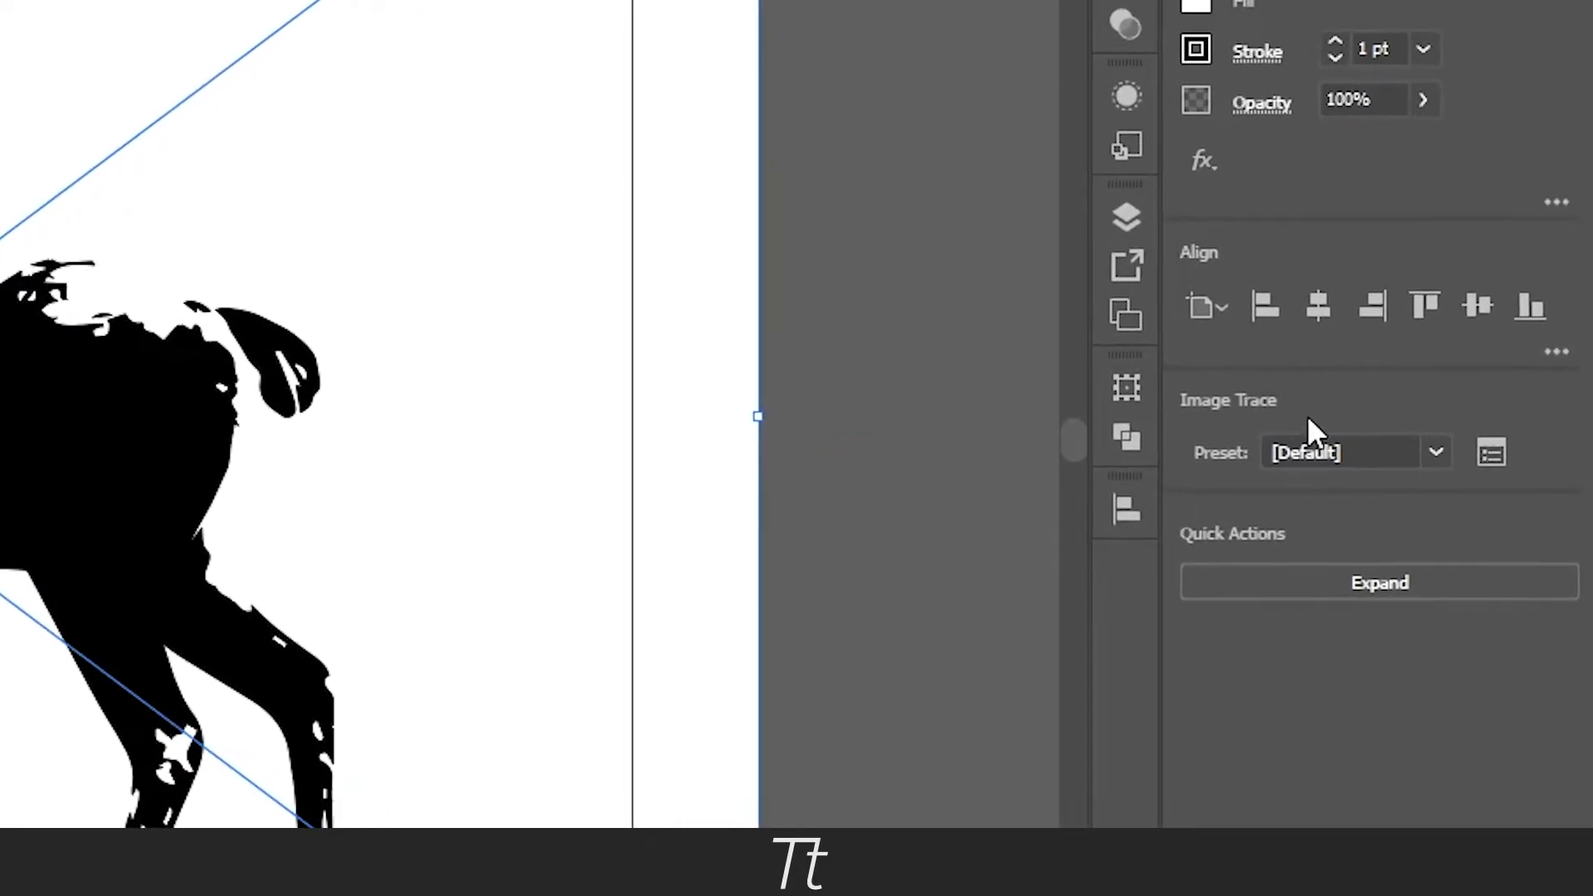
{"action": "left_click", "coordinate": [1436, 452]}
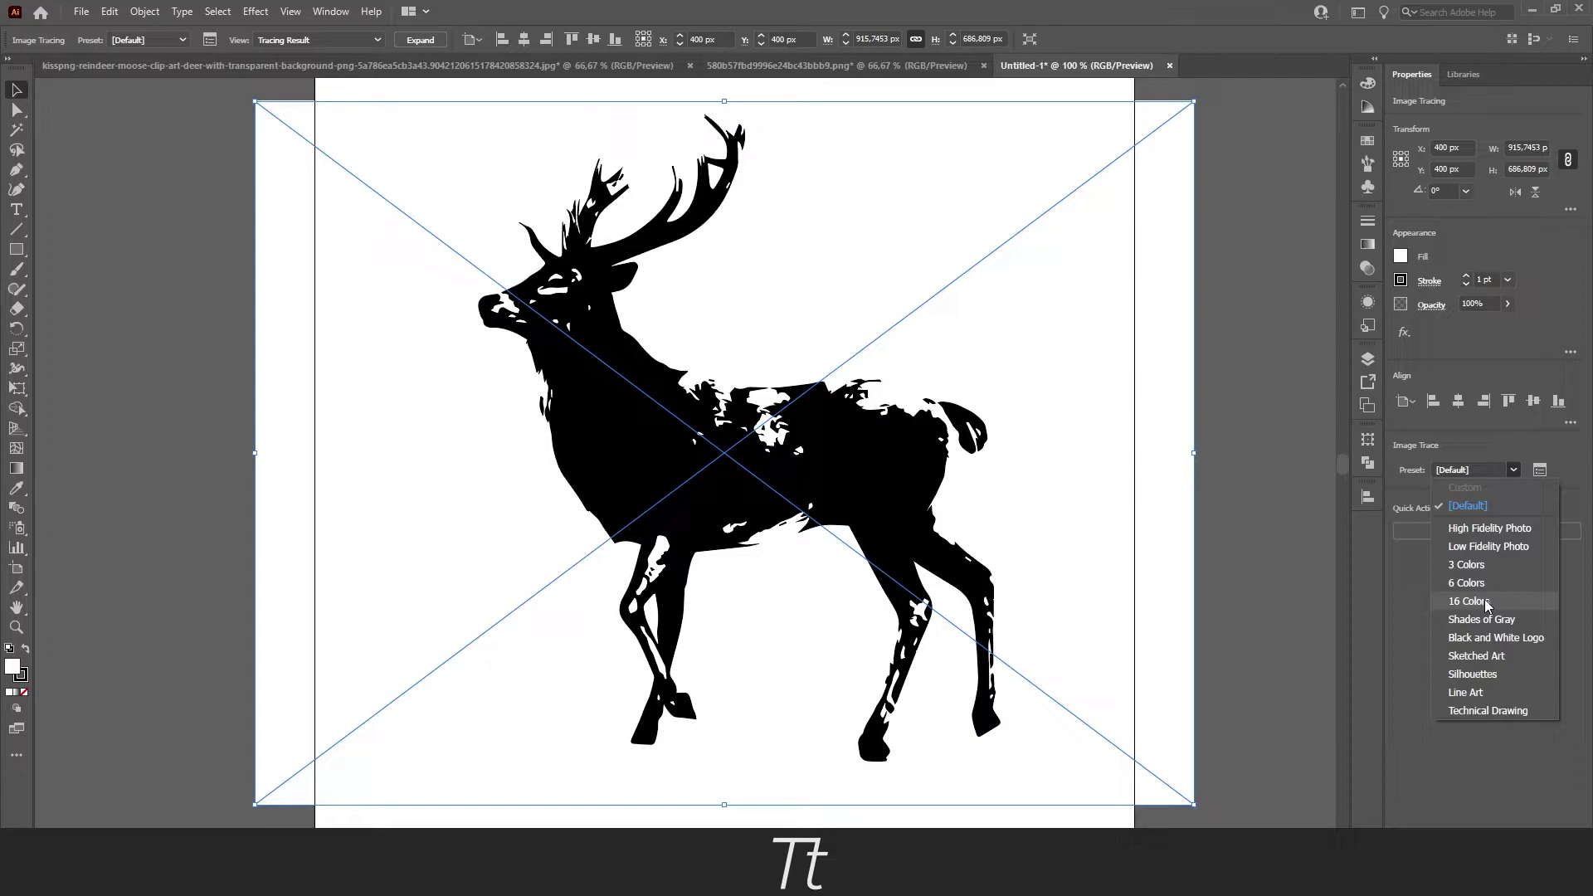
{"action": "left_click", "coordinate": [1469, 601]}
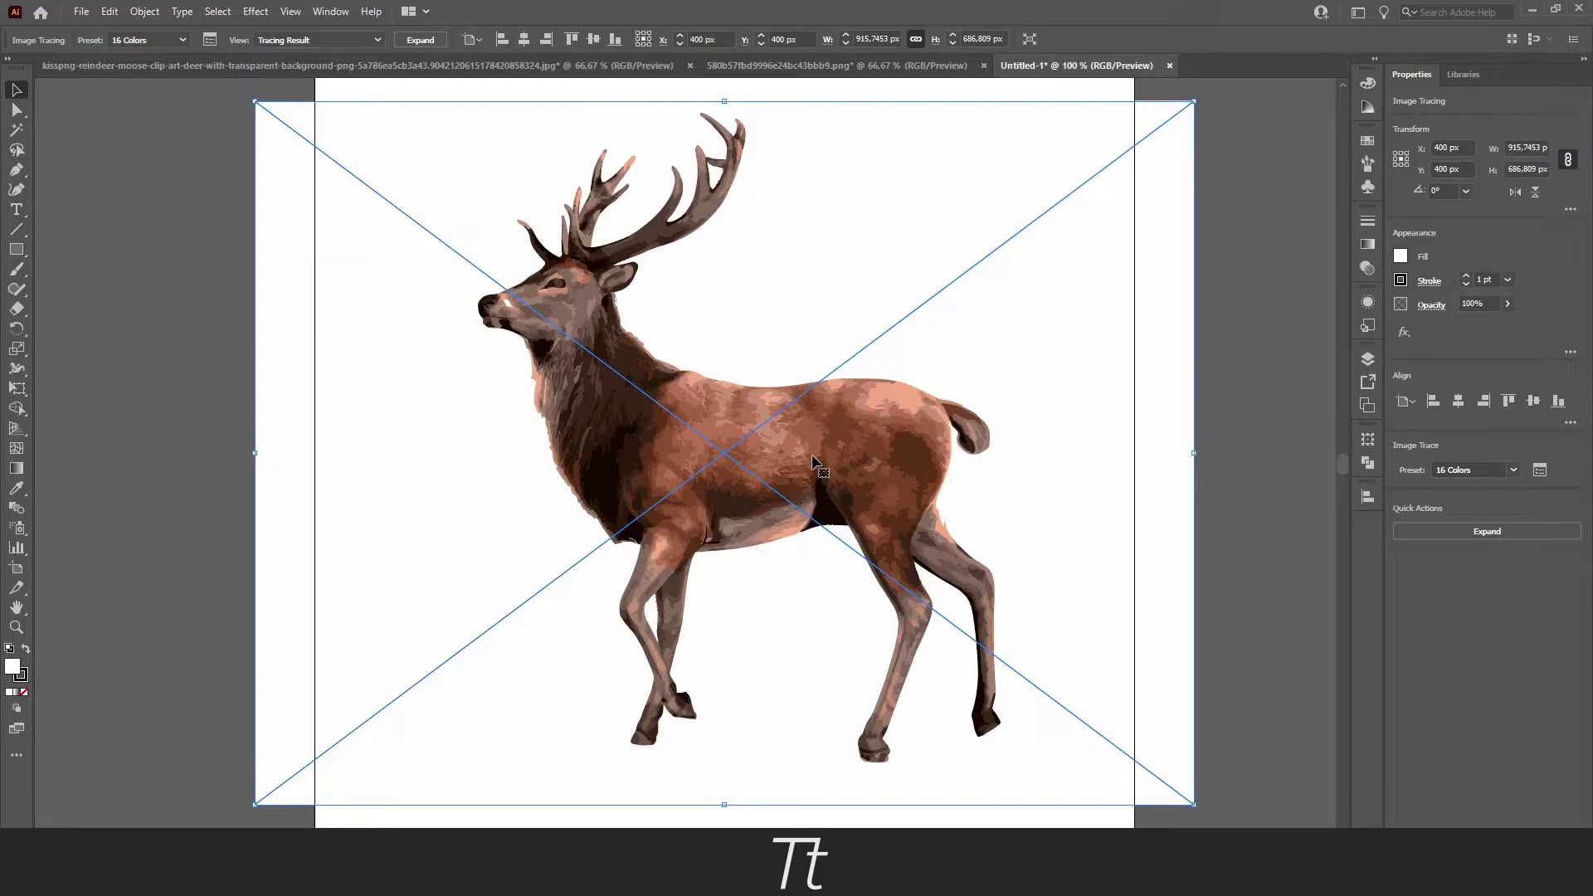
Inspect the traced deer up close and nudge it left to about X 404.85, Y 410.52 px
{"action": "scroll", "coordinate": [598, 346], "scroll_direction": "up", "scroll_amount": 5}
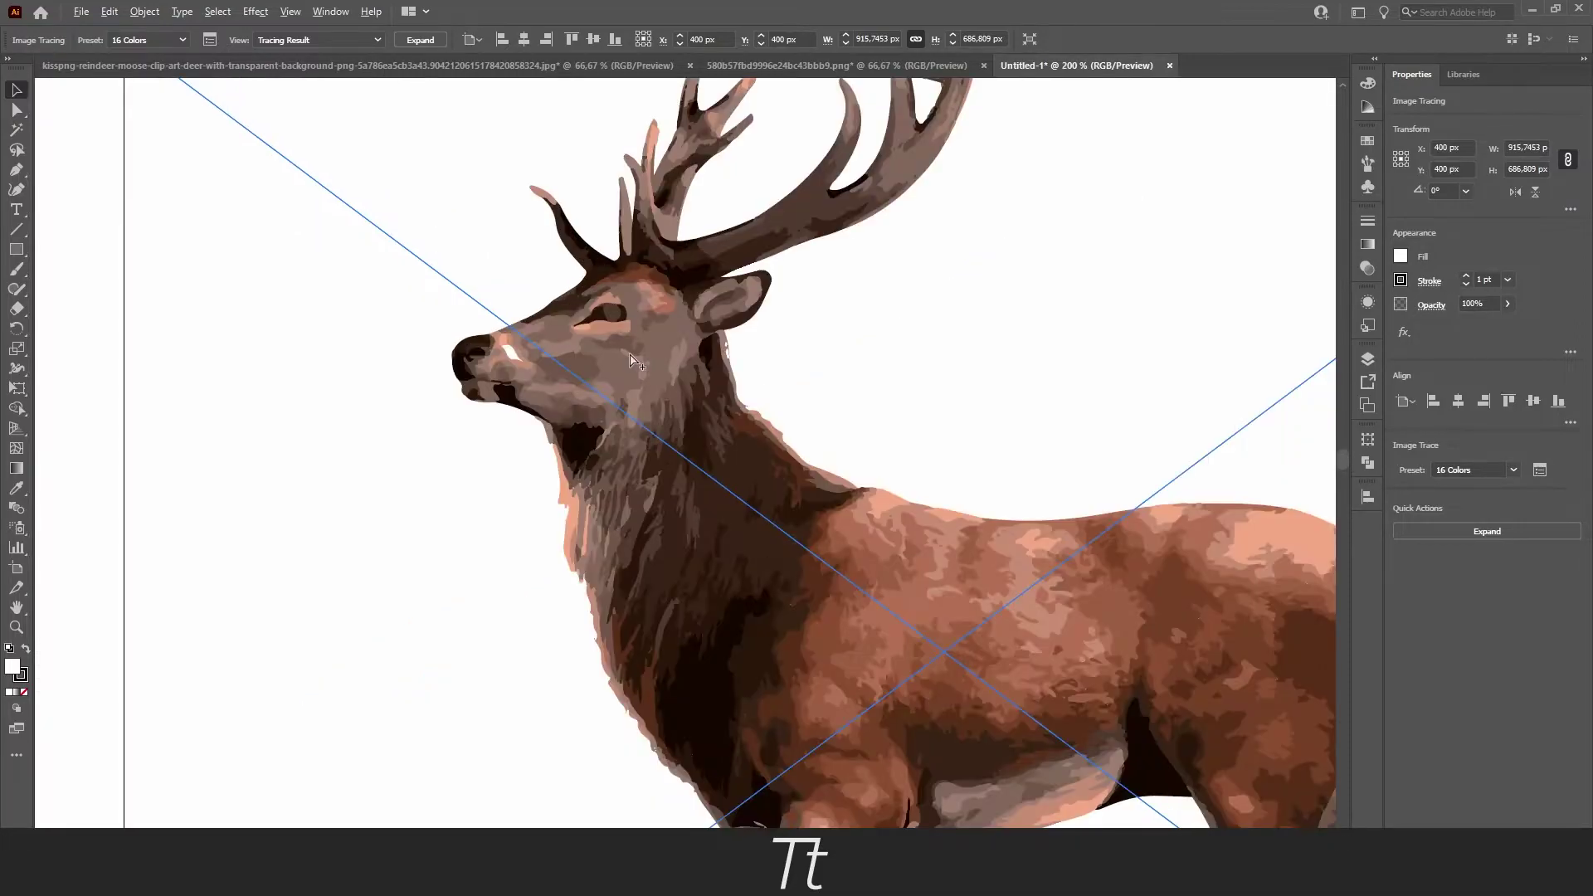
{"action": "scroll", "coordinate": [705, 456], "scroll_direction": "down", "scroll_amount": 4}
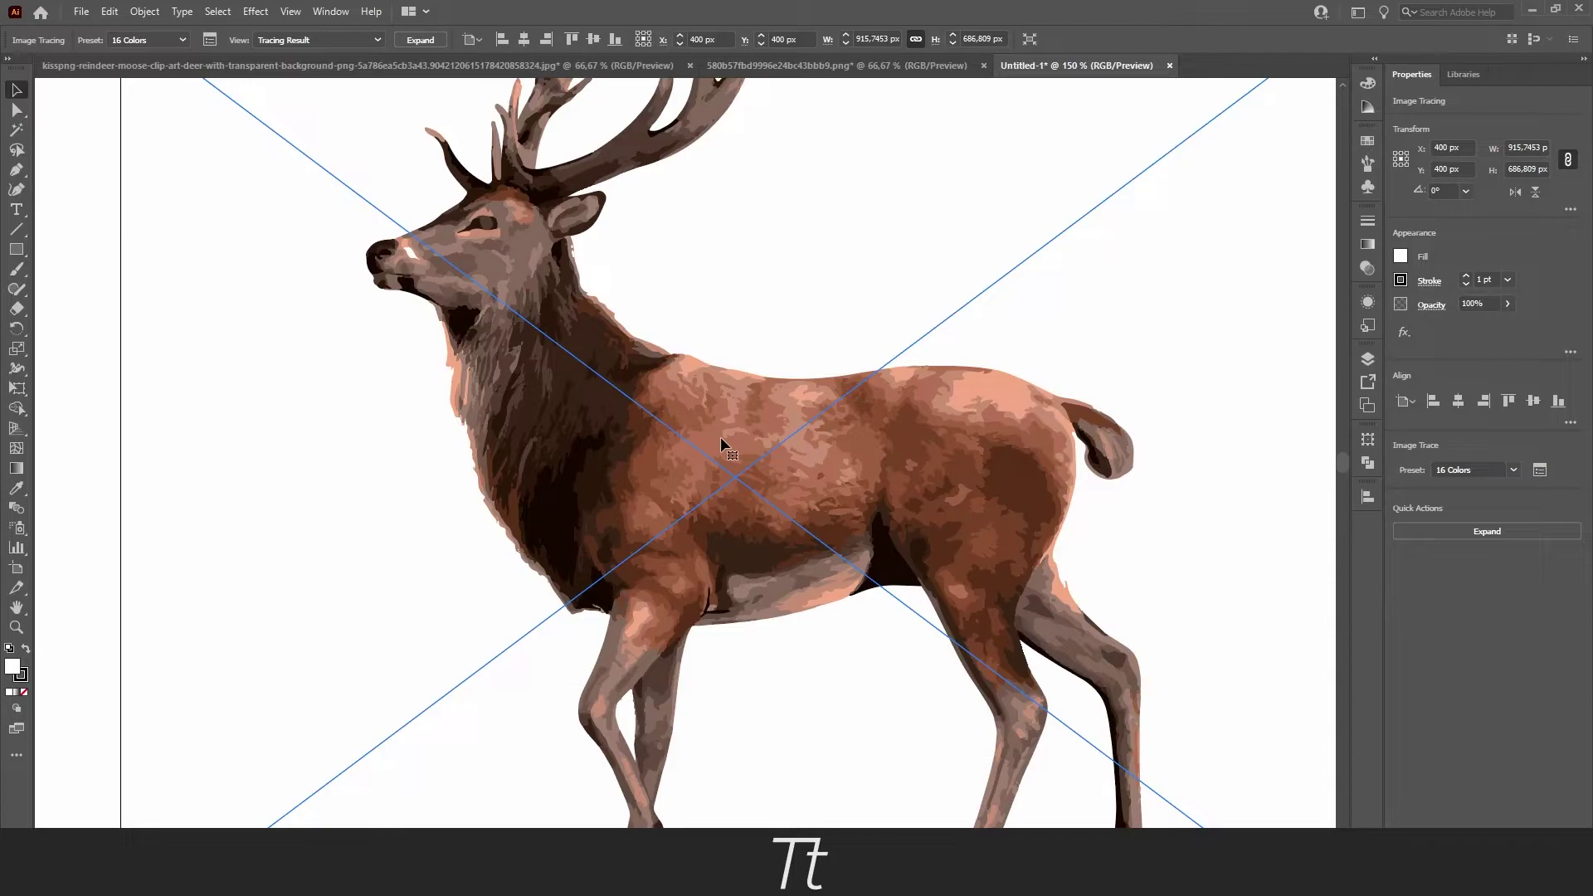
{"action": "scroll", "coordinate": [720, 436], "scroll_direction": "down", "scroll_amount": 2}
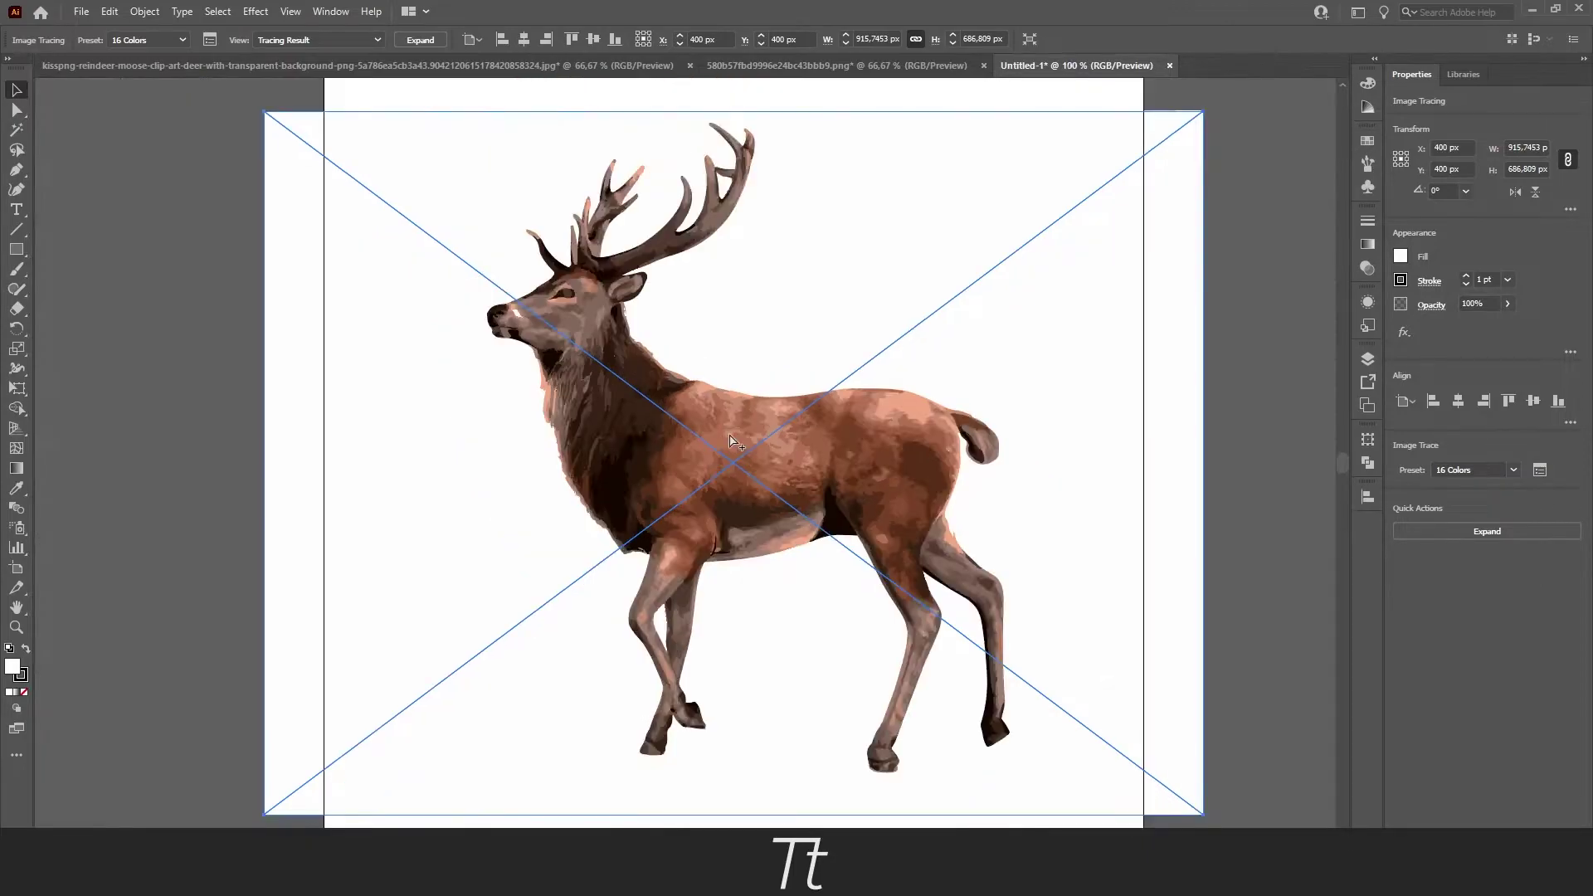
{"action": "mouse_move", "coordinate": [747, 415]}
{"action": "left_mouse_down"}
{"action": "mouse_move", "coordinate": [768, 416]}
{"action": "mouse_move", "coordinate": [752, 423]}
{"action": "mouse_move", "coordinate": [763, 436]}
{"action": "left_mouse_up"}
{"action": "scroll", "coordinate": [752, 423], "scroll_direction": "up", "scroll_amount": 1}
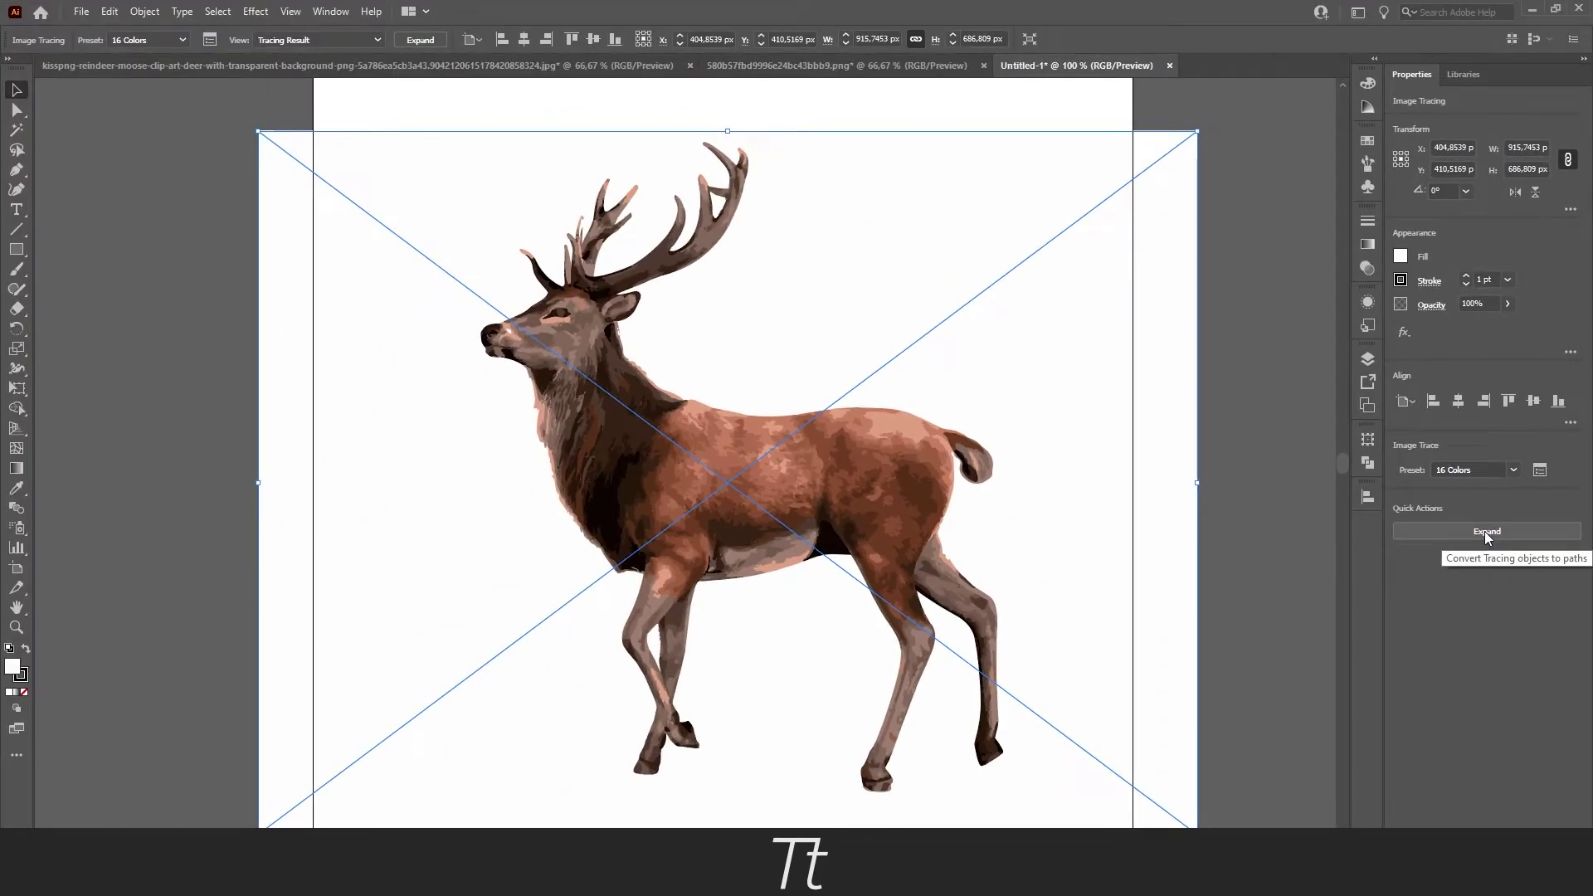
Expand the 16-colour deer tracing into editable vector paths
{"action": "left_click", "coordinate": [1485, 531]}
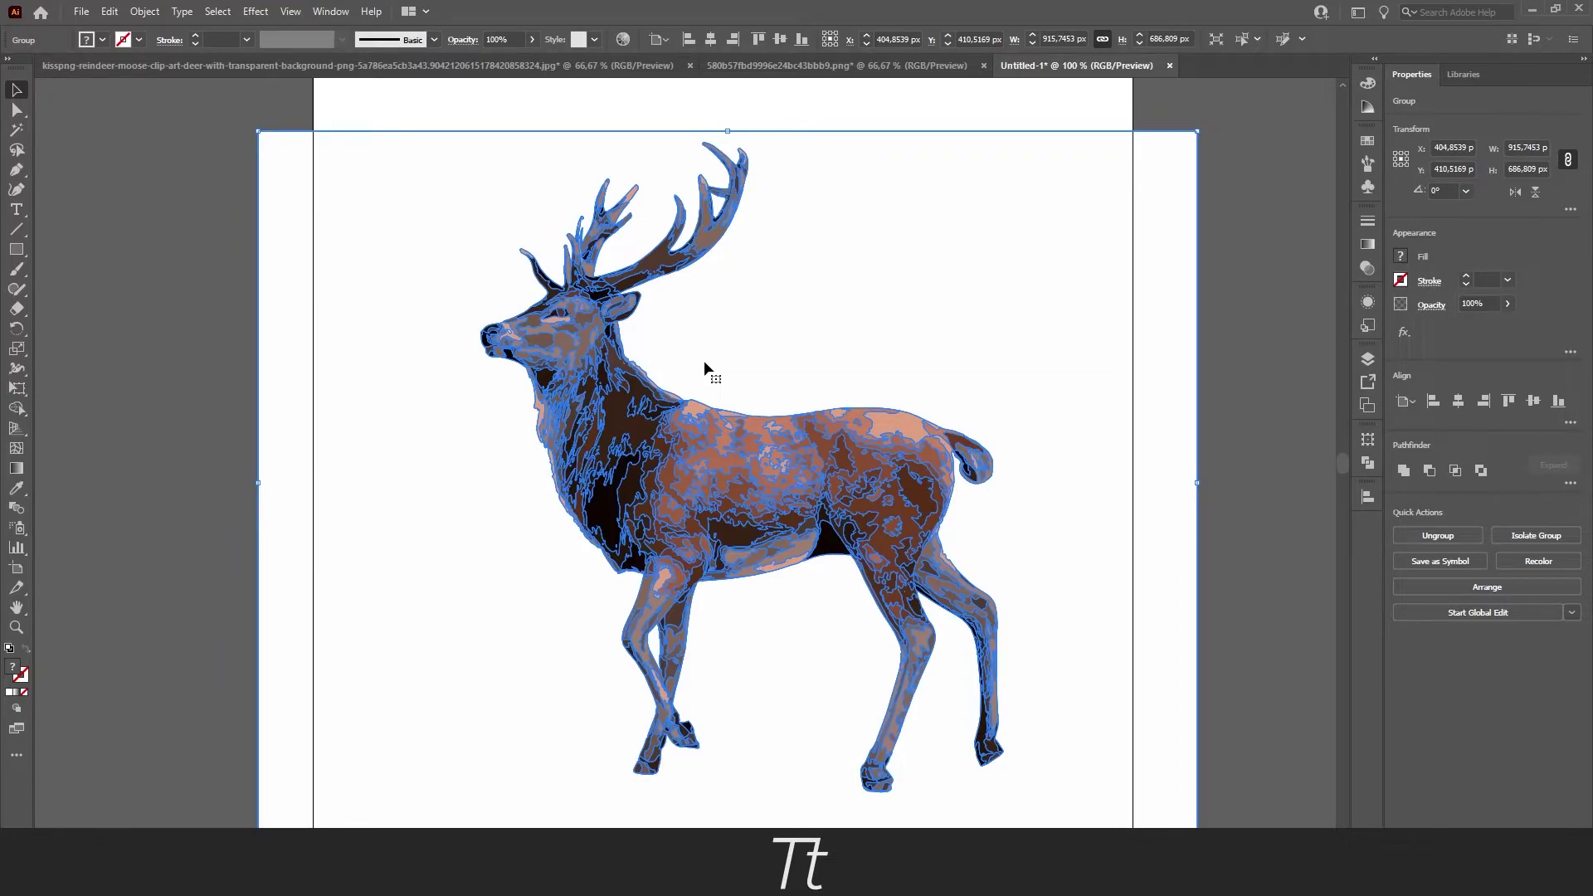
{"action": "scroll", "coordinate": [578, 340], "scroll_direction": "up", "scroll_amount": 4}
{"action": "scroll", "coordinate": [578, 340], "scroll_direction": "up", "scroll_amount": 2}
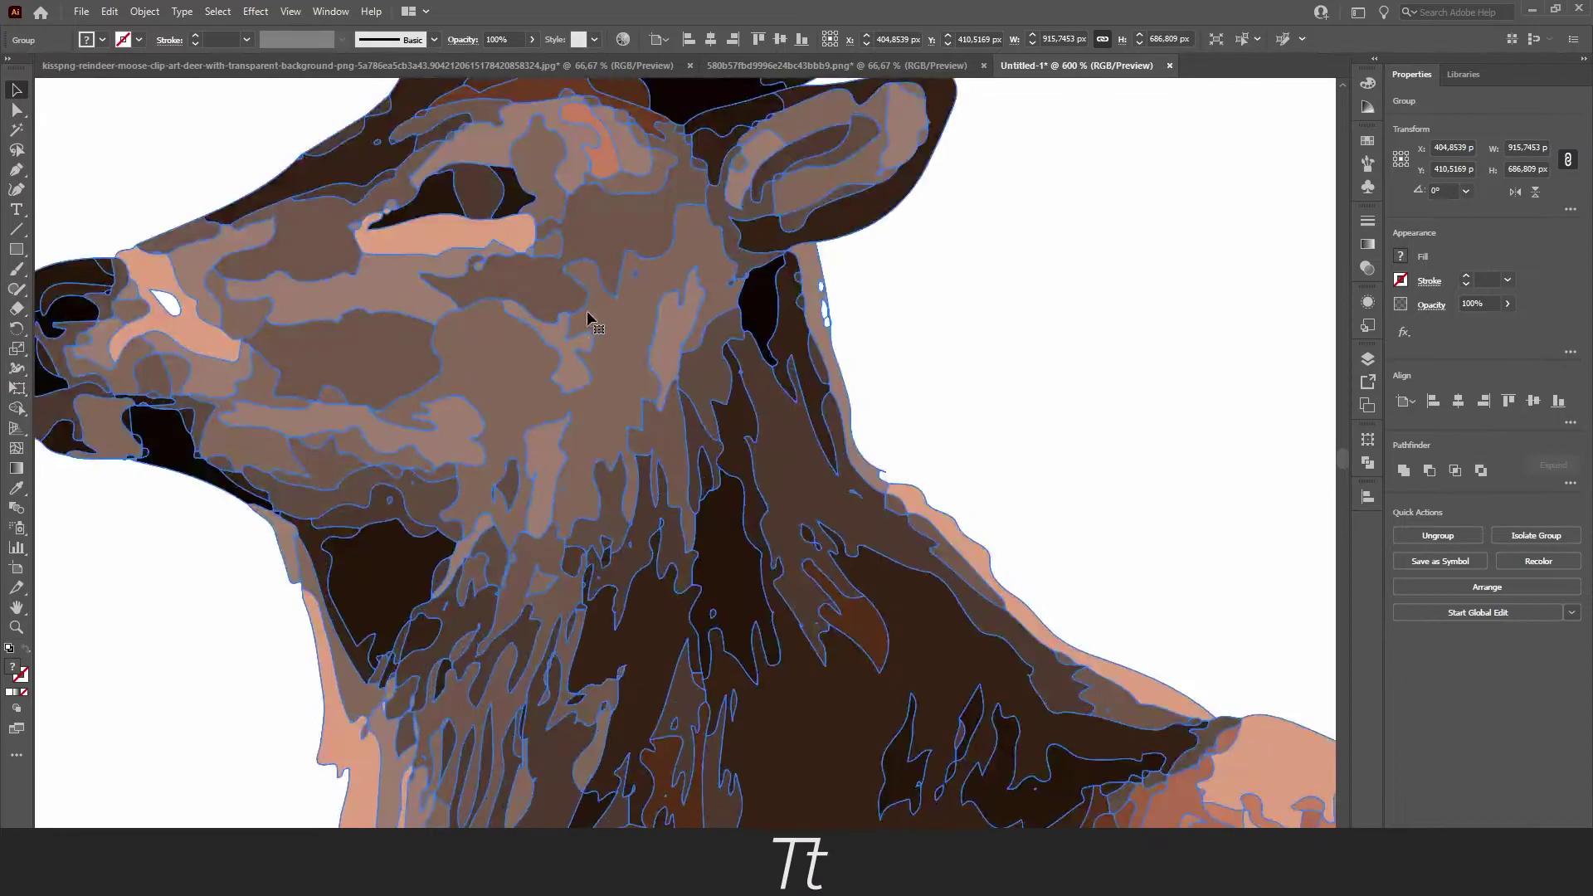
With Direct Selection, select a small shape and one anchor on the deer's head, then deselect
{"action": "key", "text": "a"}
{"action": "scroll", "coordinate": [573, 327], "scroll_direction": "up", "scroll_amount": 3}
{"action": "left_click", "coordinate": [566, 328]}
{"action": "left_click", "coordinate": [566, 327]}
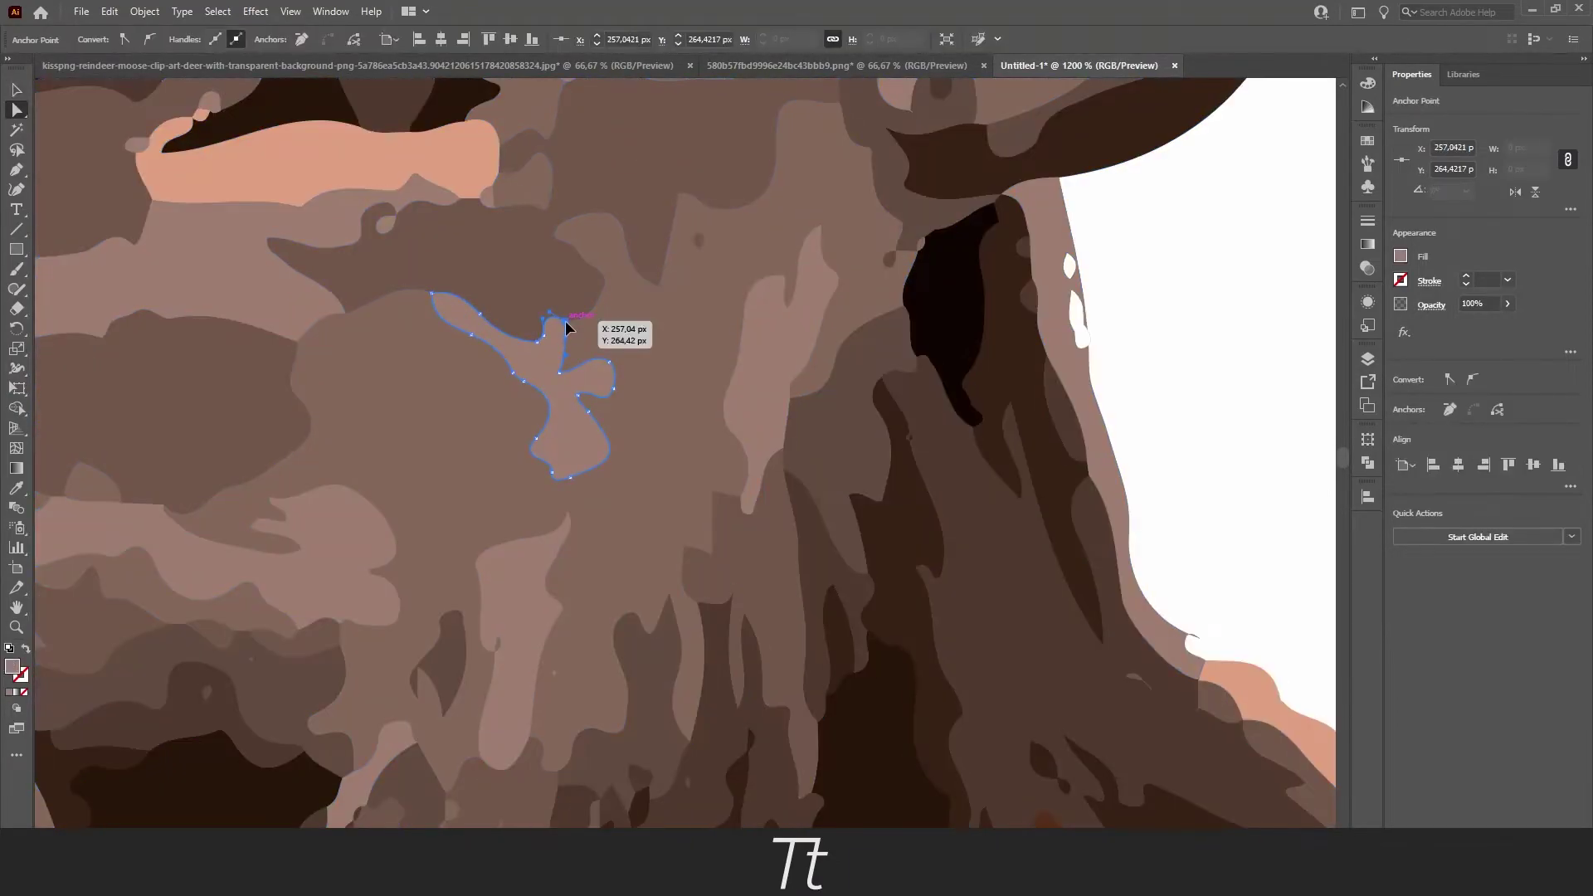
{"action": "key", "text": "ctrl+1"}
{"action": "scroll", "coordinate": [628, 307], "scroll_direction": "down", "scroll_amount": 1}
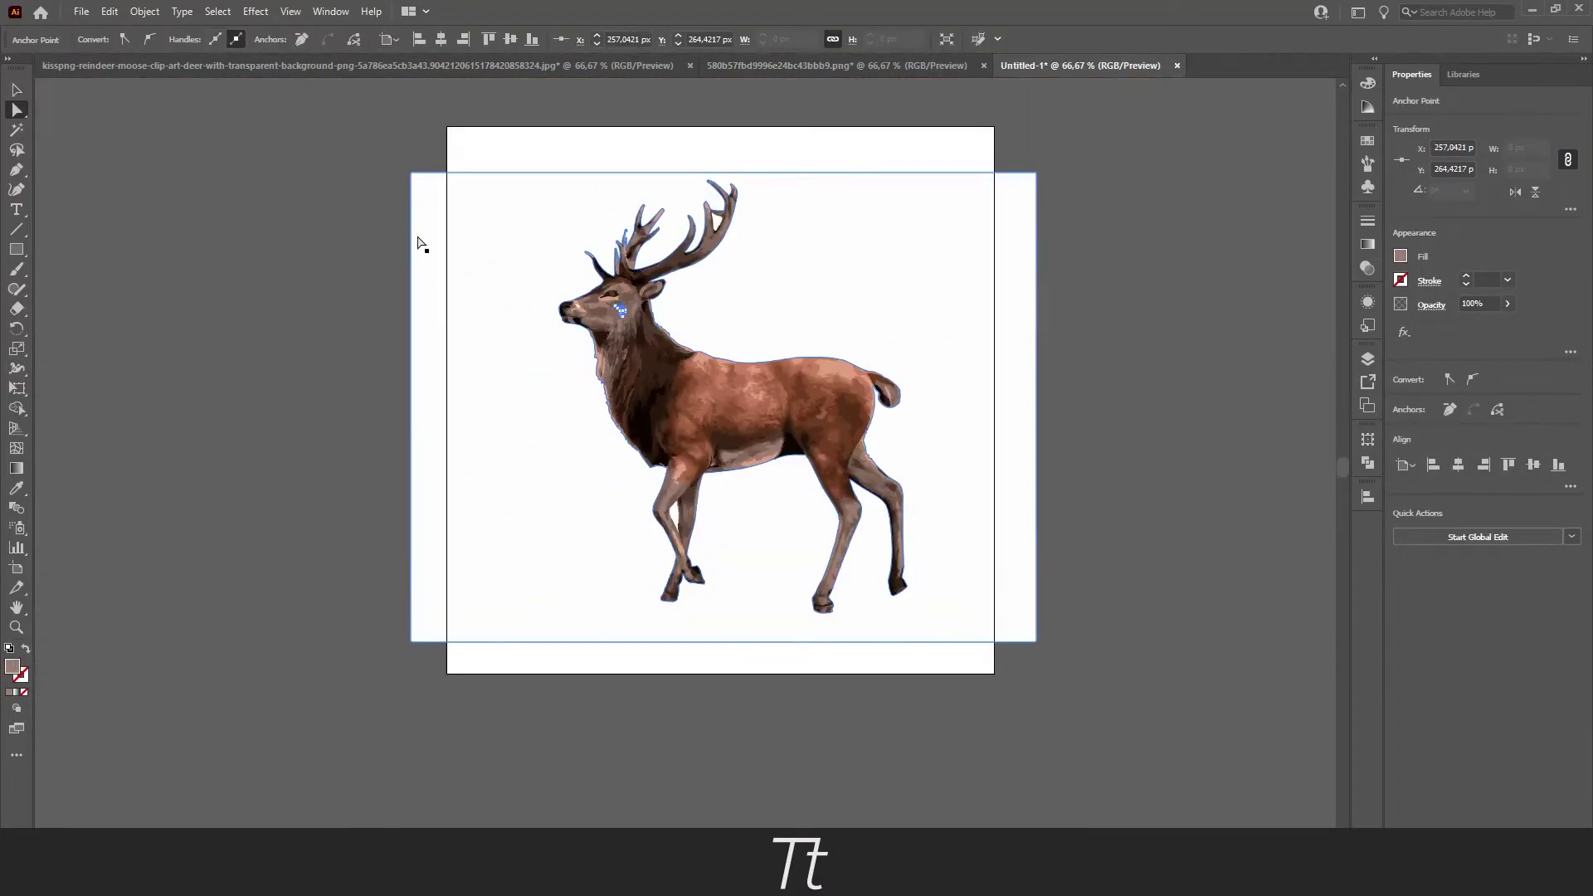
{"action": "left_click", "coordinate": [526, 157]}
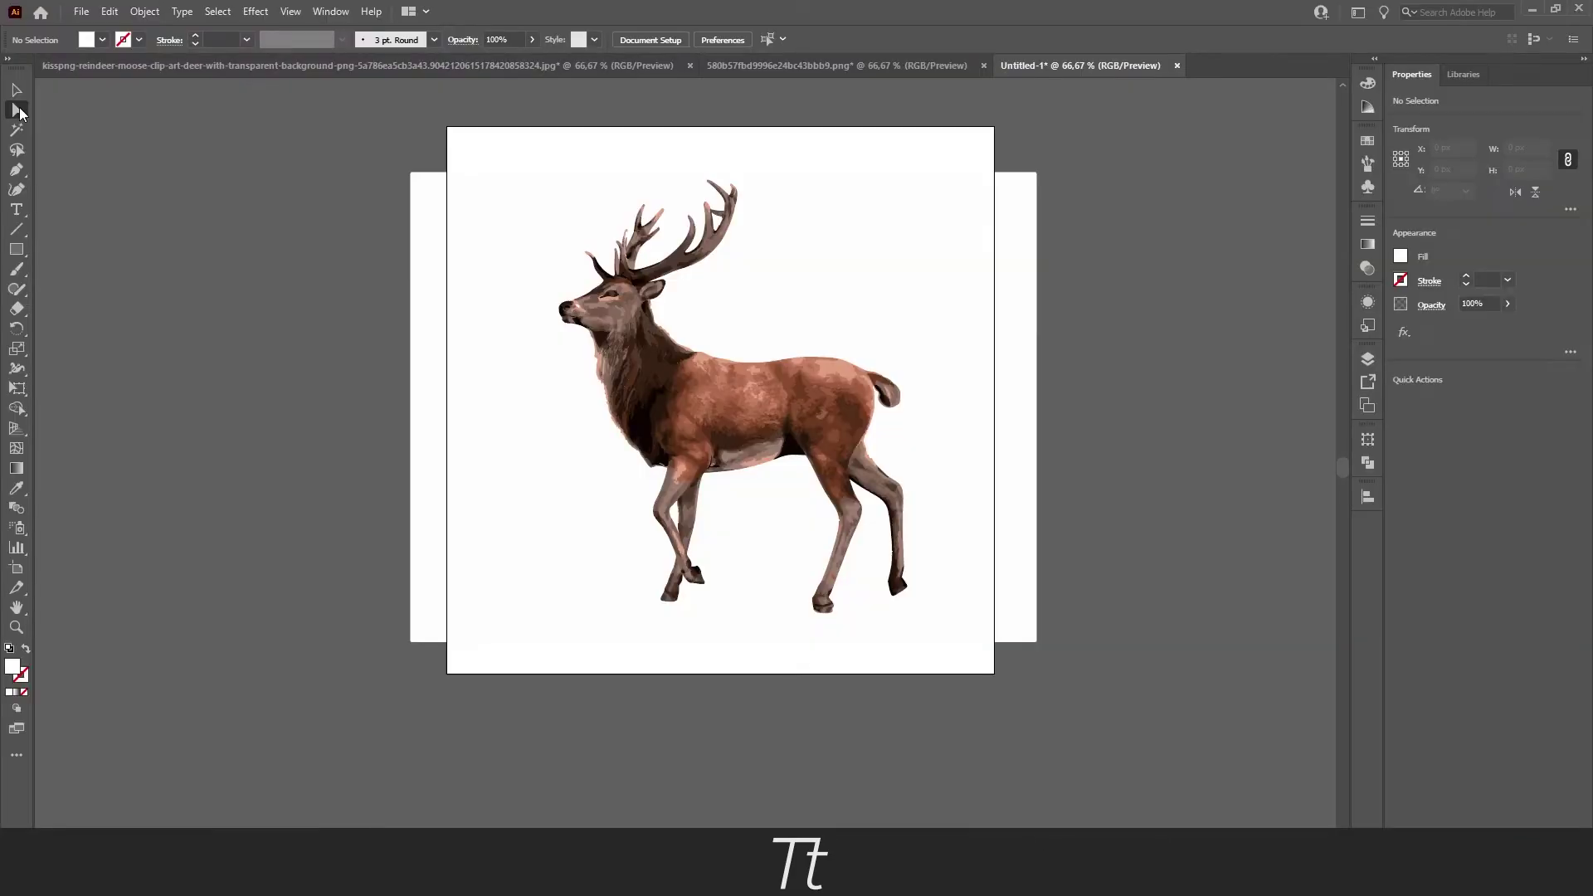
Select and remove the white background shape behind the traced deer
{"action": "key", "text": "a"}
{"action": "left_click", "coordinate": [466, 199]}
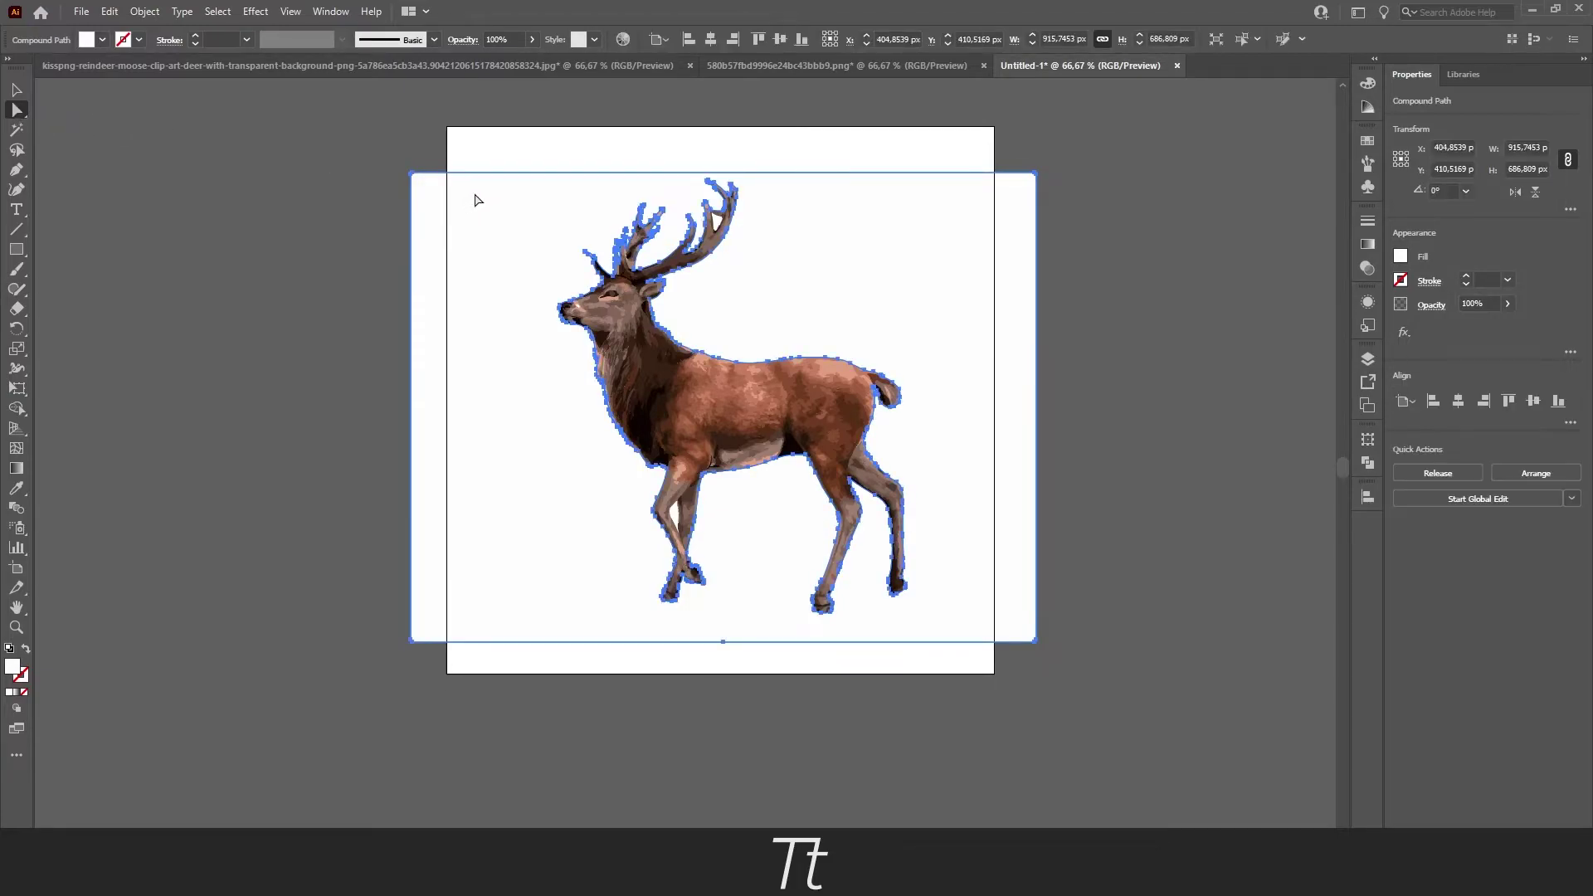
{"action": "left_click", "coordinate": [465, 201]}
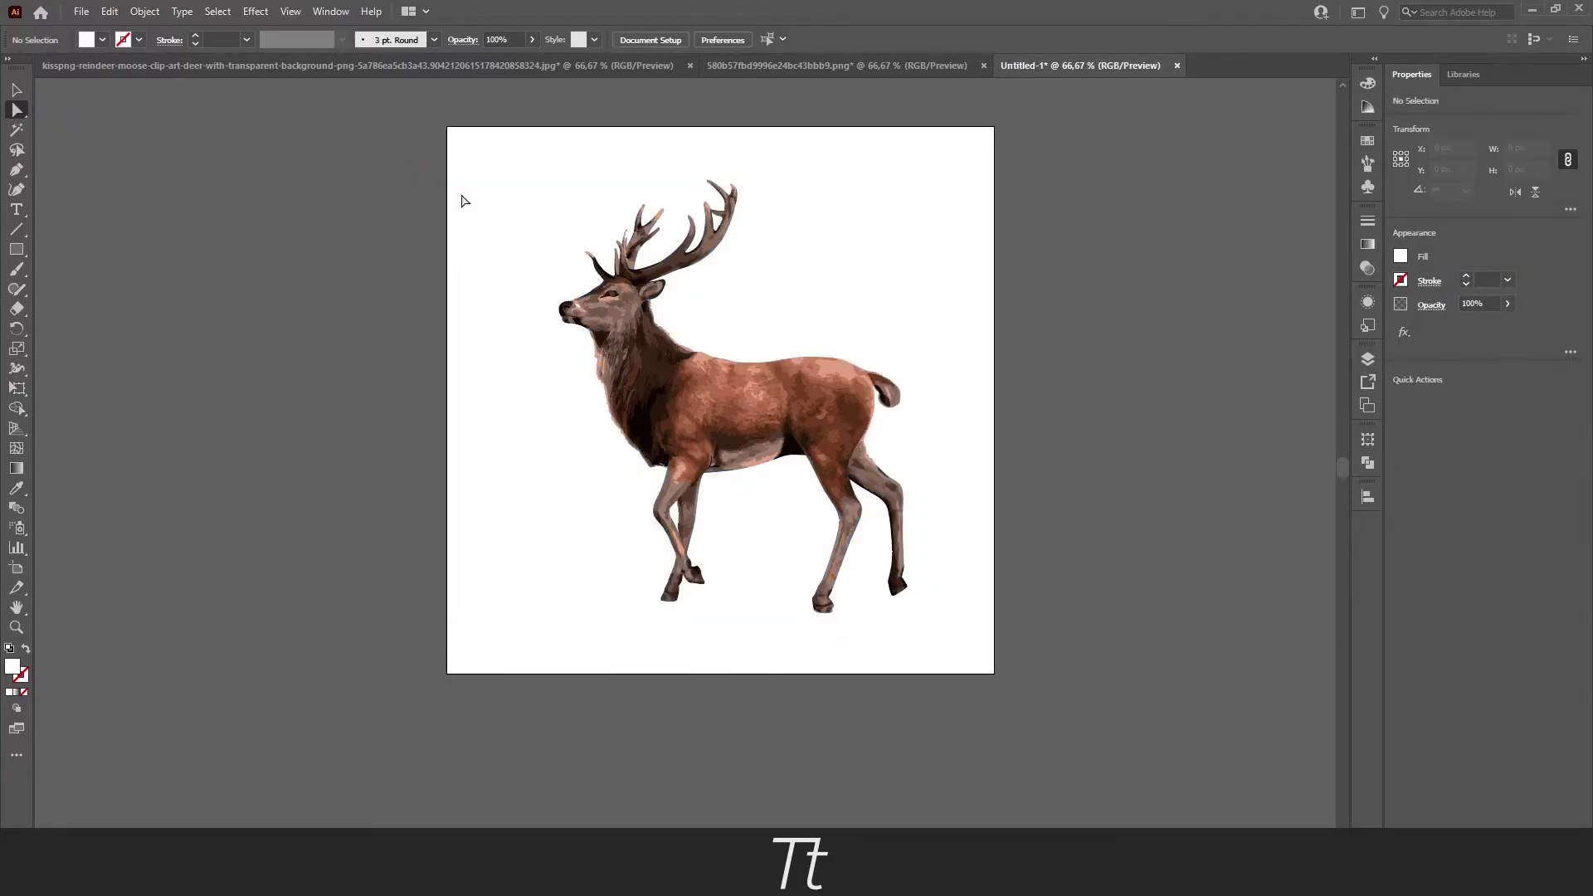
{"action": "scroll", "coordinate": [672, 324], "scroll_direction": "up", "scroll_amount": 1}
Move the deer off the artboard onto the pasteboard, scale it down and shift it slightly left
{"action": "key", "text": "v"}
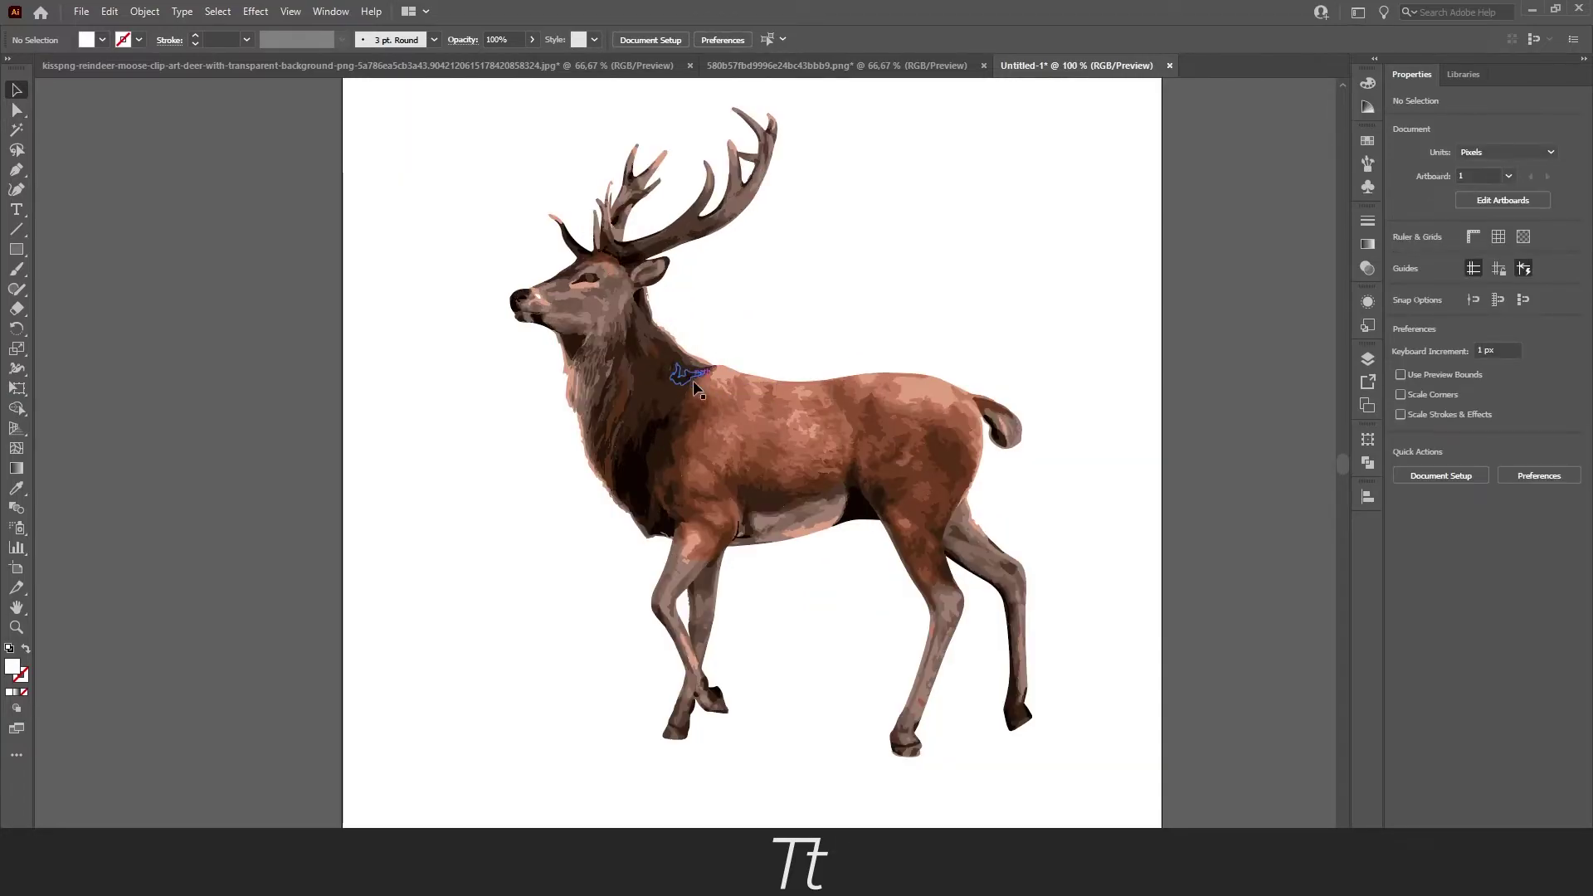
{"action": "left_click_drag", "start_coordinate": [696, 388], "coordinate": [595, 422]}
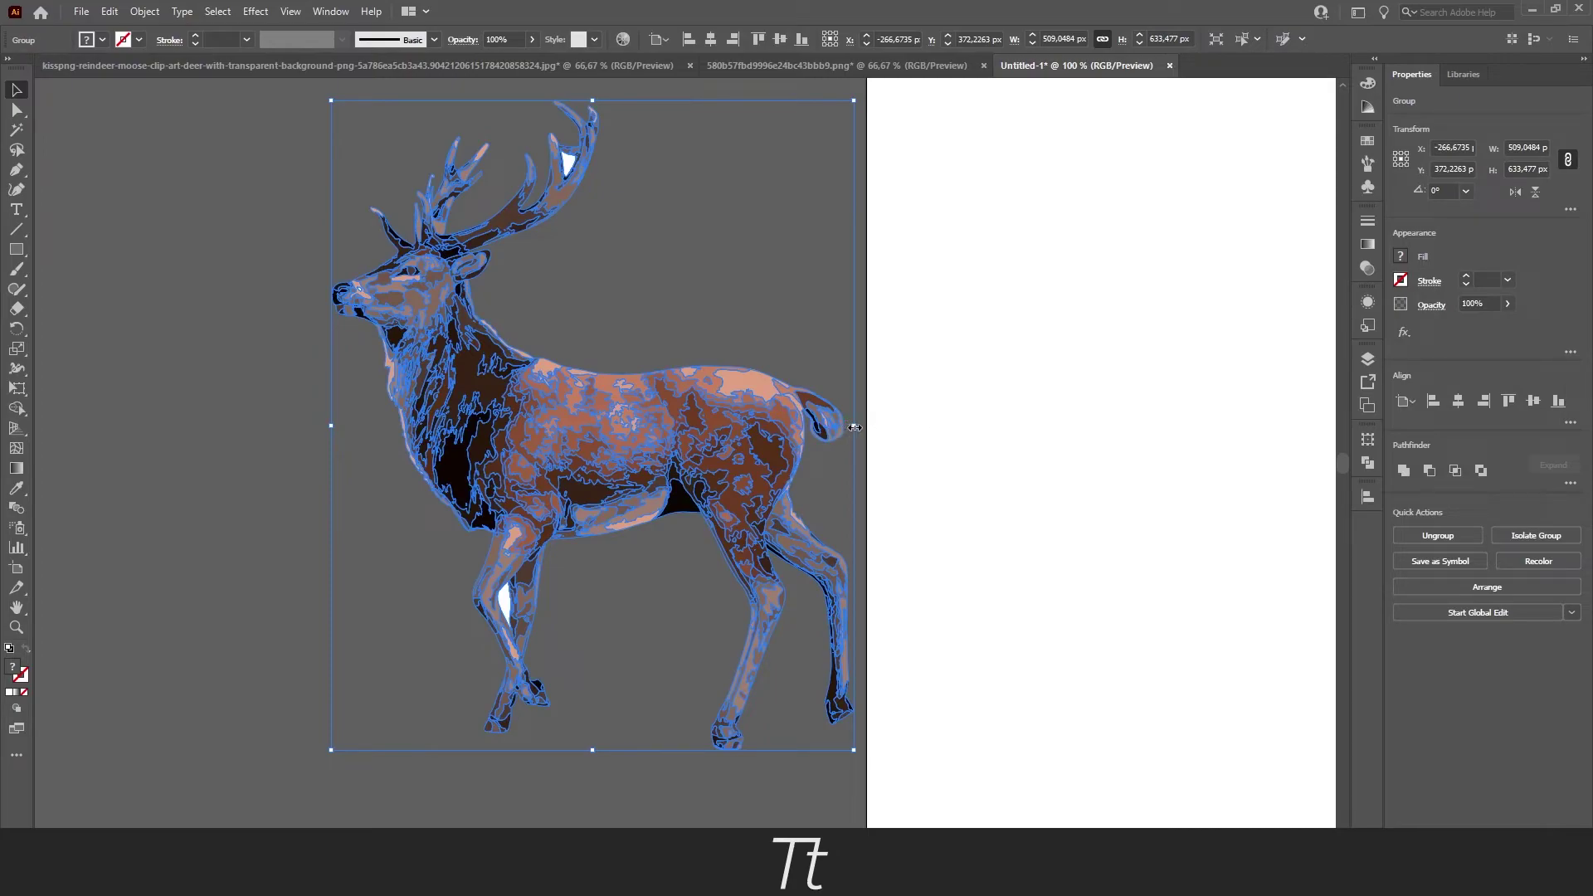
{"action": "left_click_drag", "start_coordinate": [855, 427], "coordinate": [730, 417]}
{"action": "left_click", "coordinate": [748, 416]}
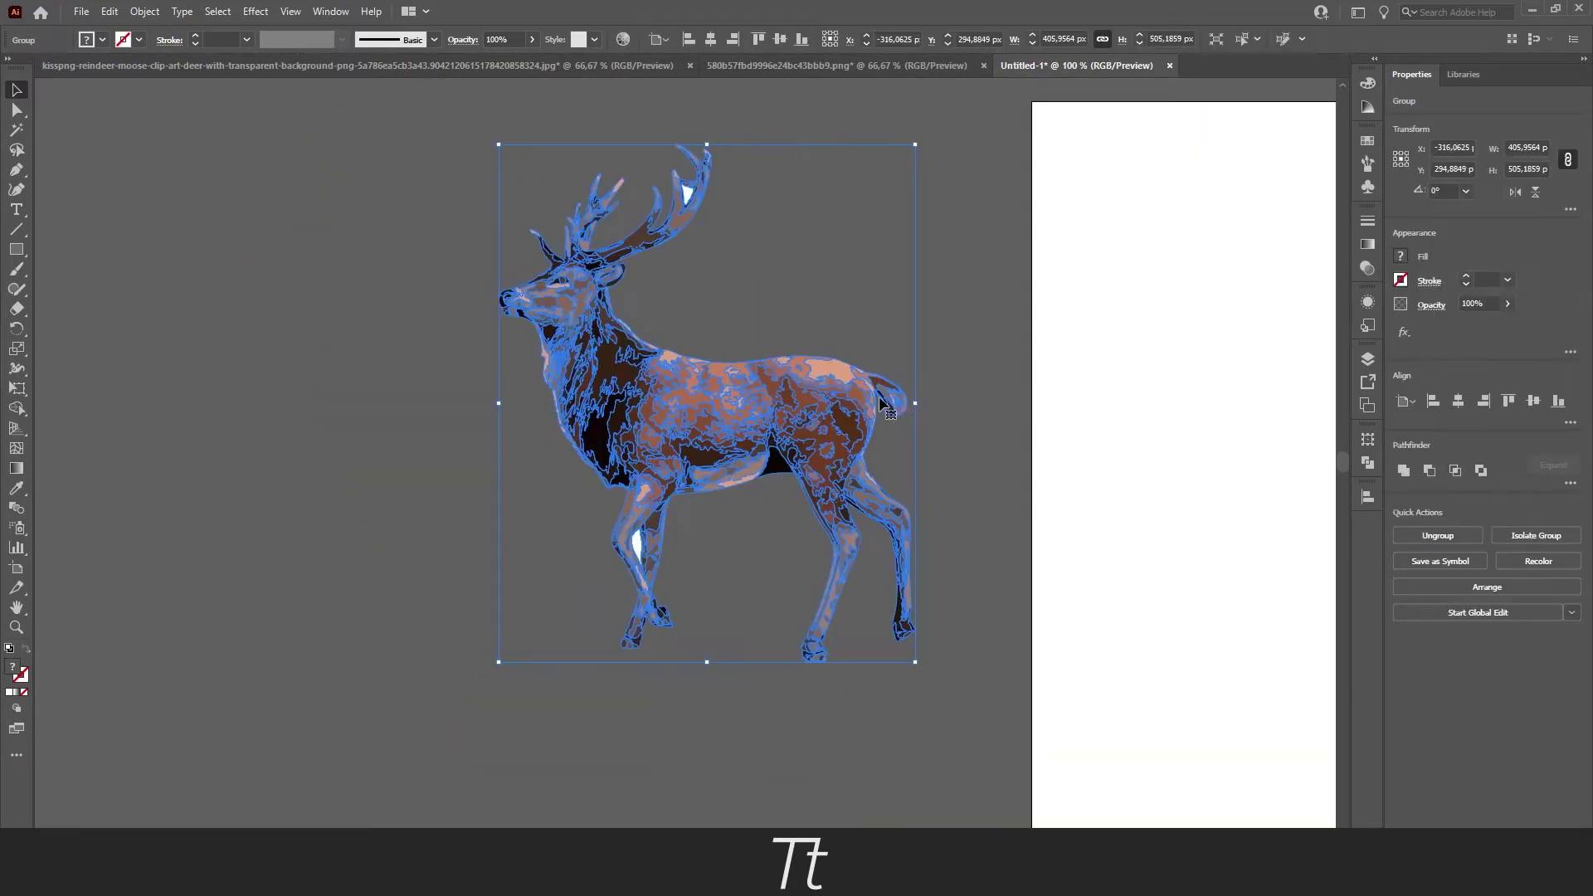
{"action": "left_click_drag", "start_coordinate": [873, 403], "coordinate": [845, 413]}
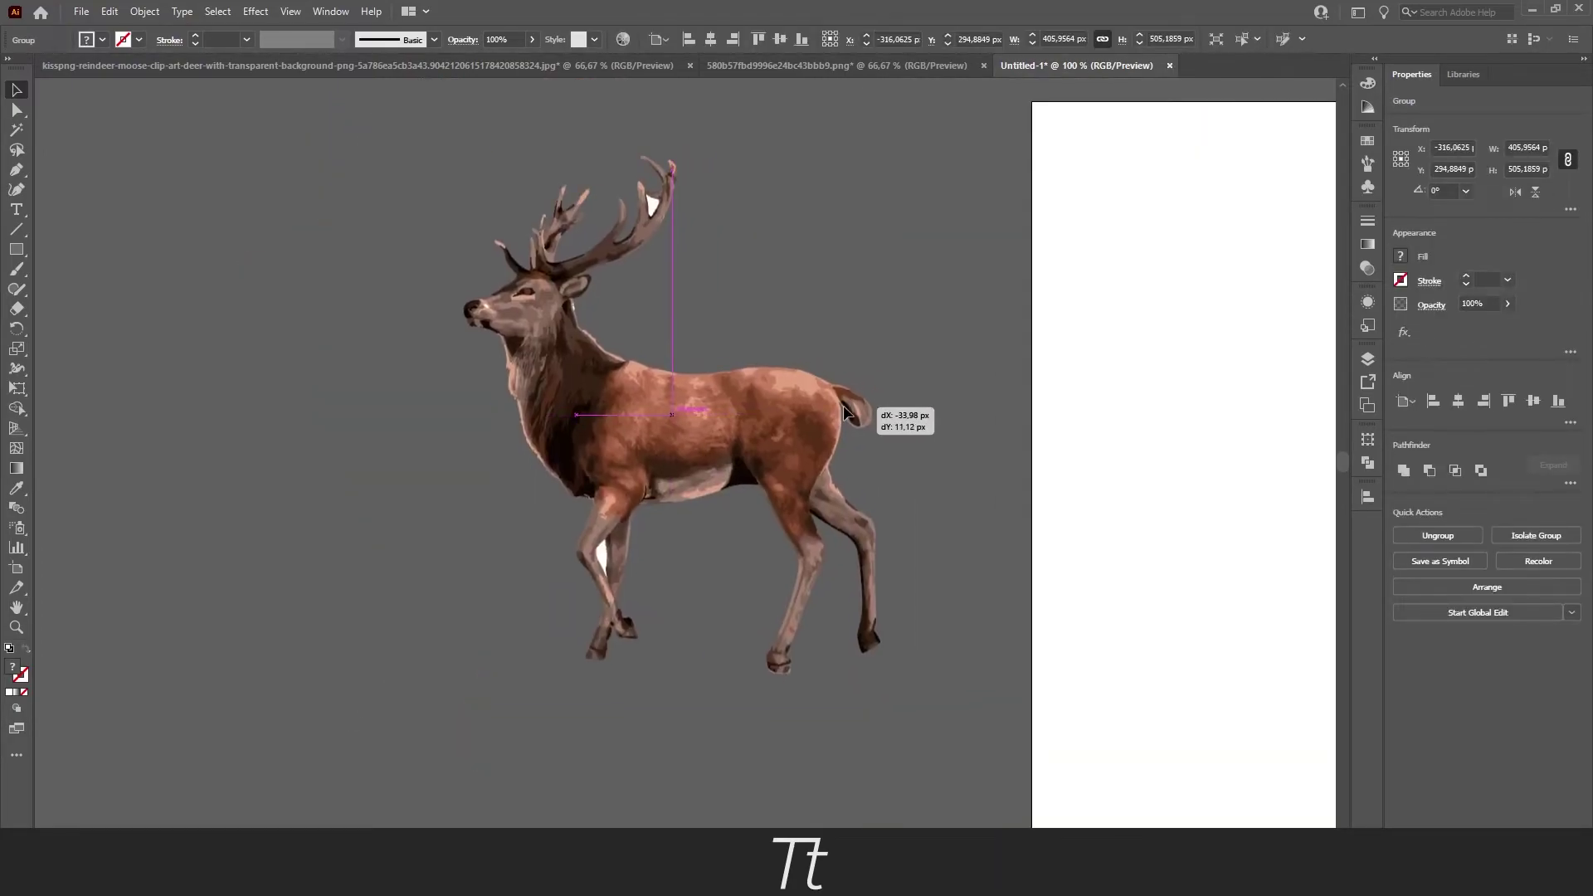
{"action": "left_click", "coordinate": [926, 409]}
{"action": "scroll", "coordinate": [605, 369], "scroll_direction": "up", "scroll_amount": 1}
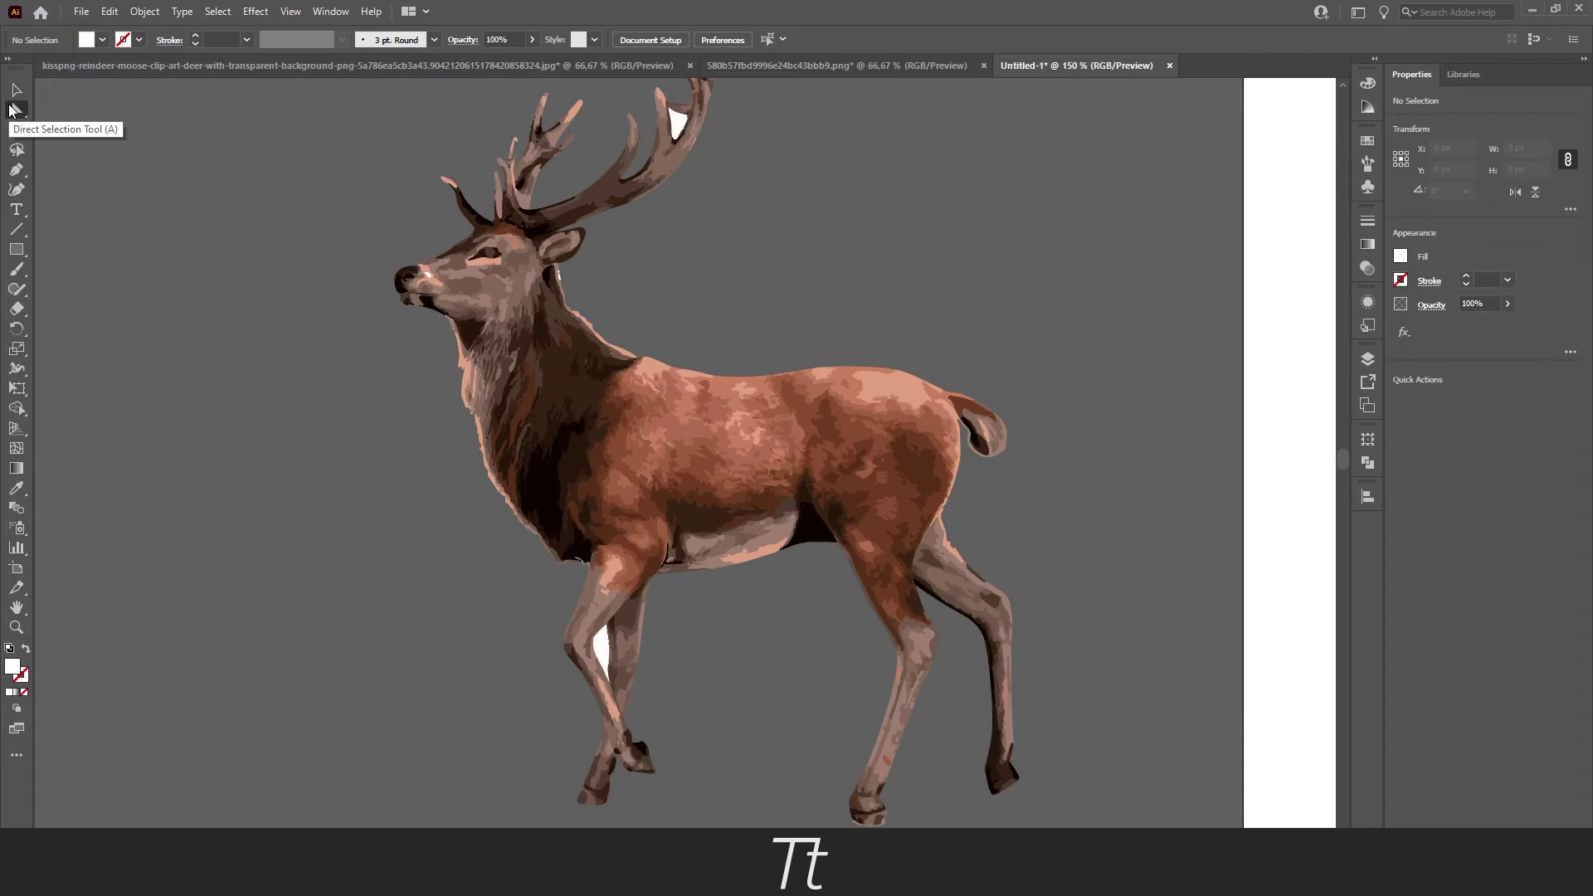
Delete the white patches in the deer's antlers and front leg, then zoom out to view it
{"action": "left_click", "coordinate": [686, 127]}
{"action": "key", "text": "ctrl+minus"}
{"action": "scroll", "coordinate": [676, 132], "scroll_direction": "down", "scroll_amount": 3}
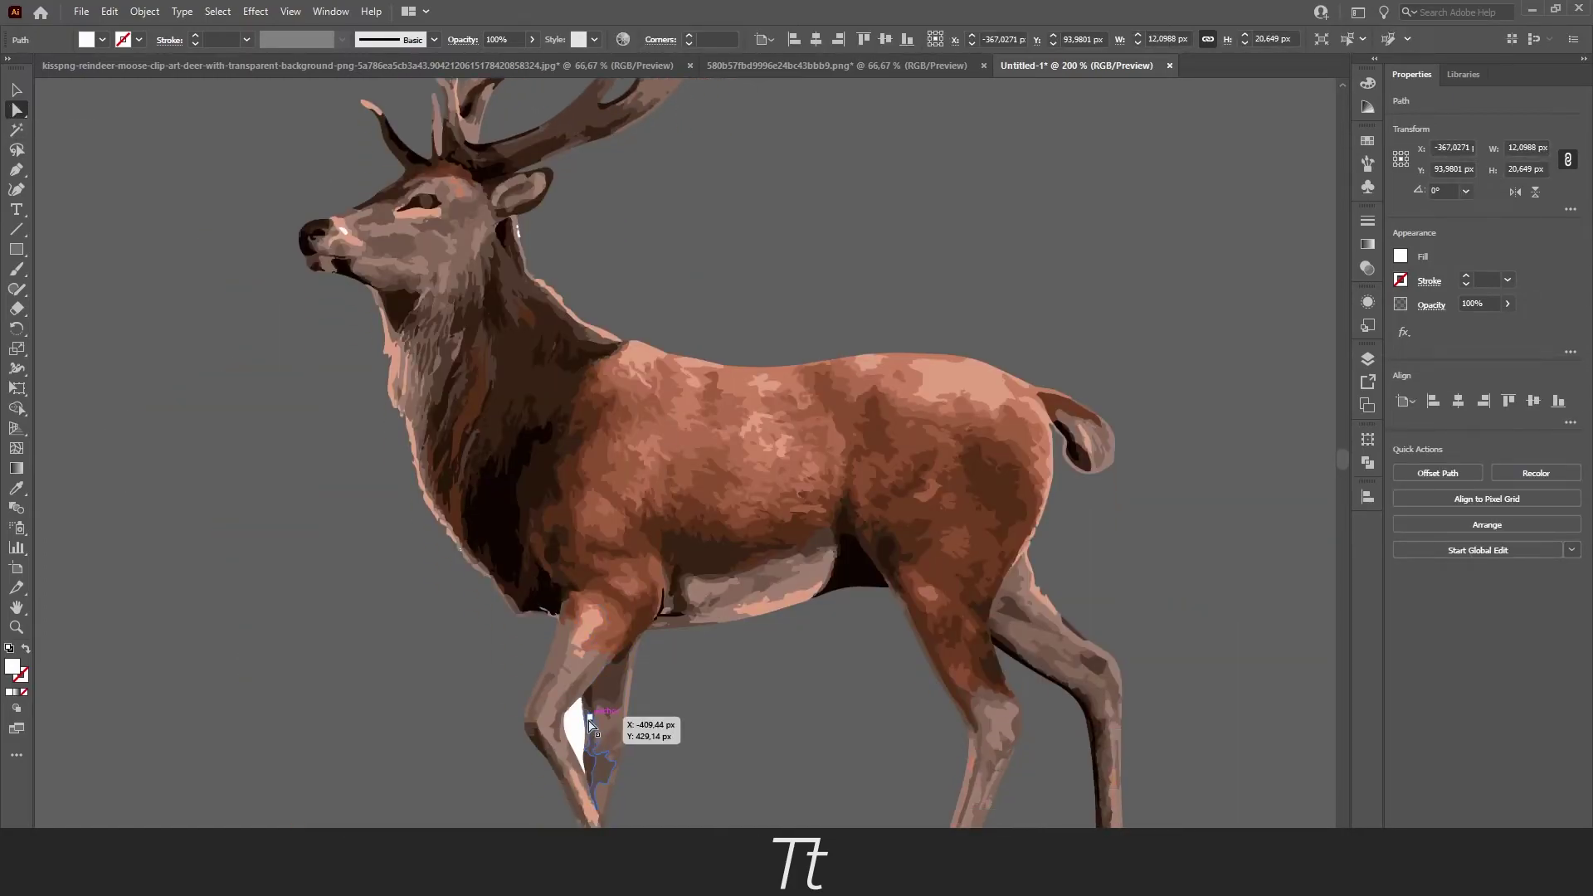
{"action": "left_click", "coordinate": [591, 727]}
{"action": "key", "text": "Delete"}
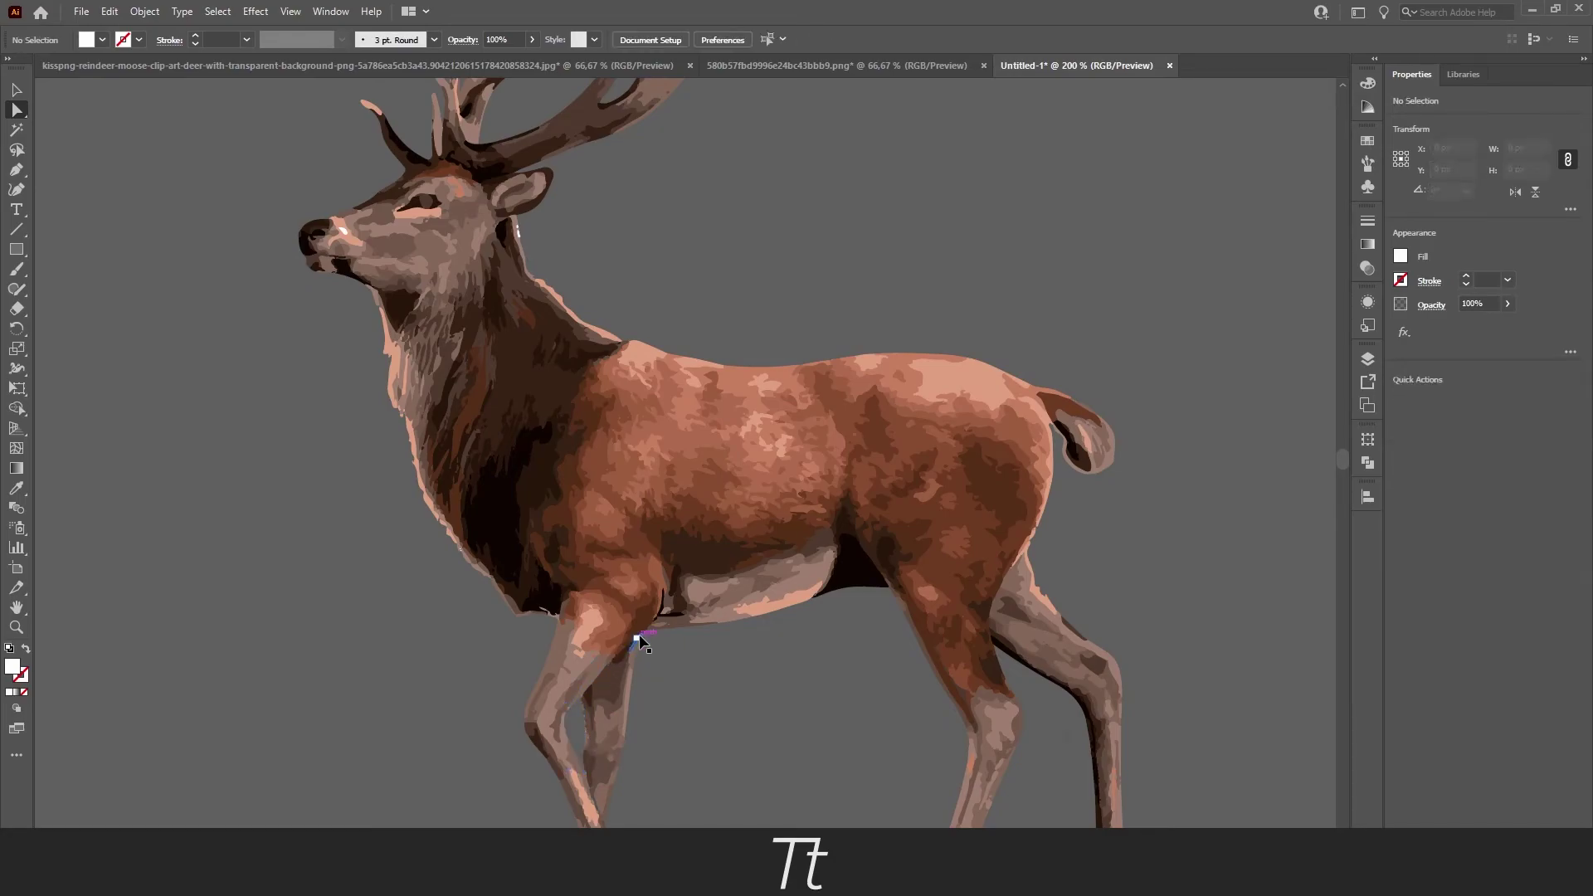
{"action": "key", "text": "ctrl+minus"}
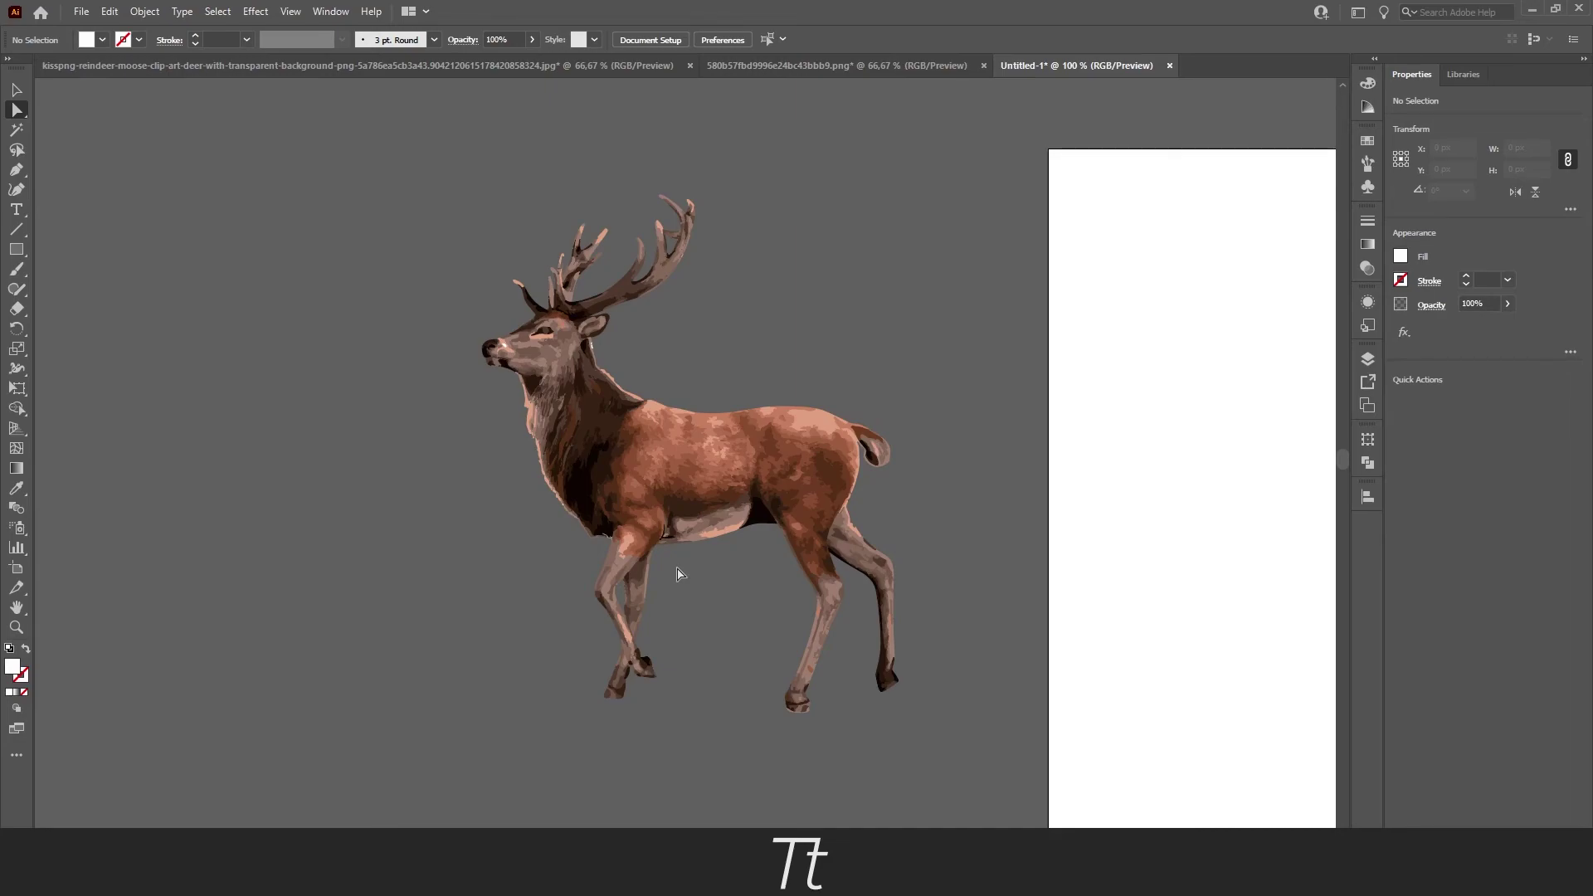
{"action": "left_click", "coordinate": [691, 473]}
{"action": "left_click", "coordinate": [704, 378]}
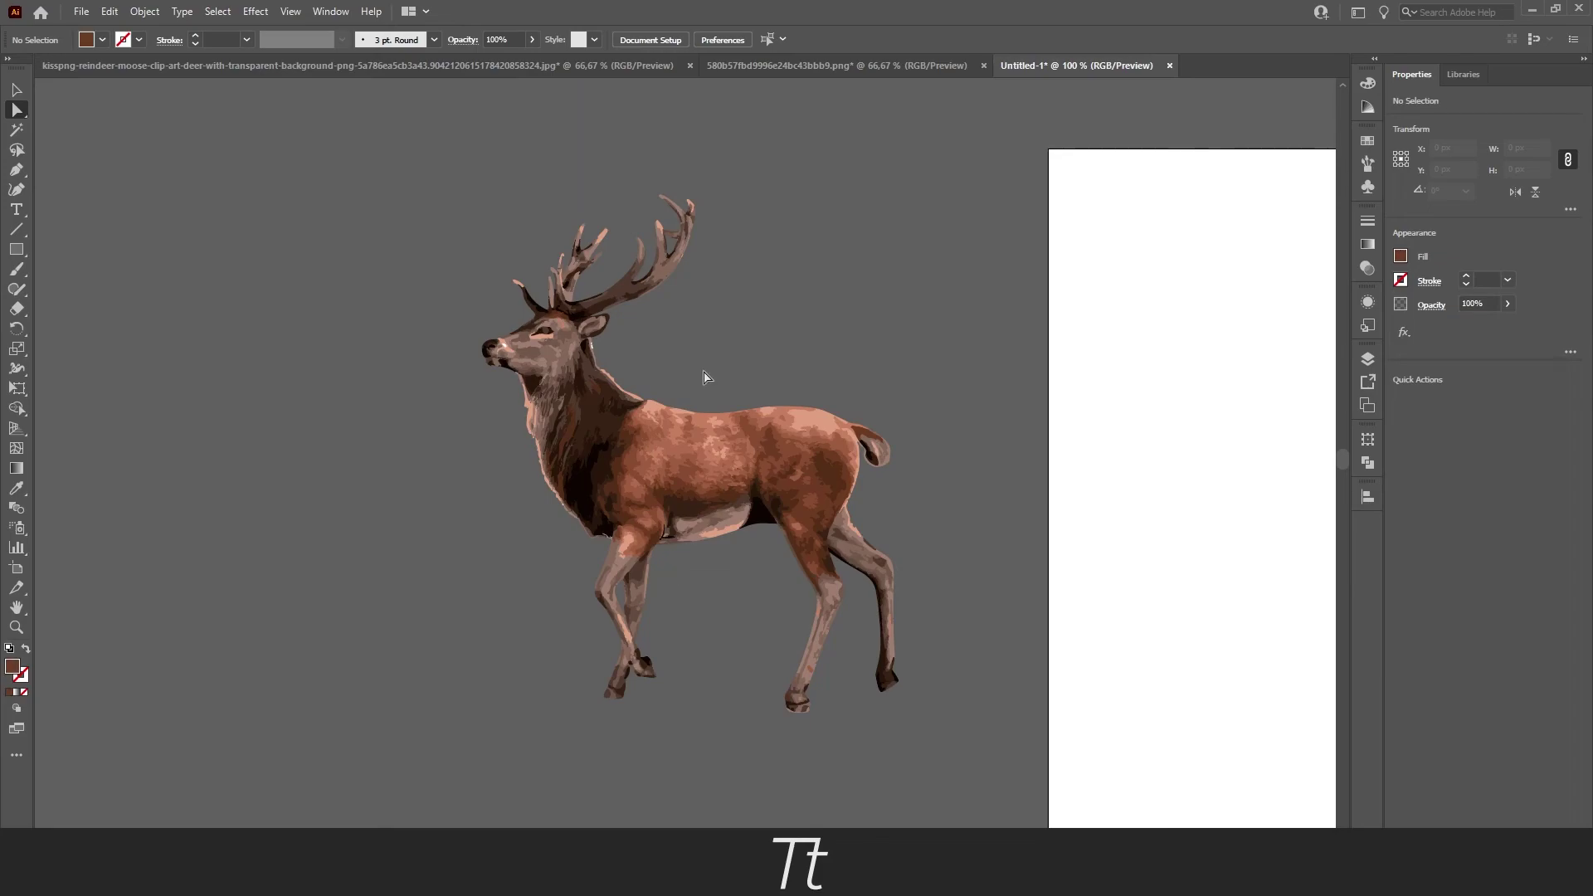